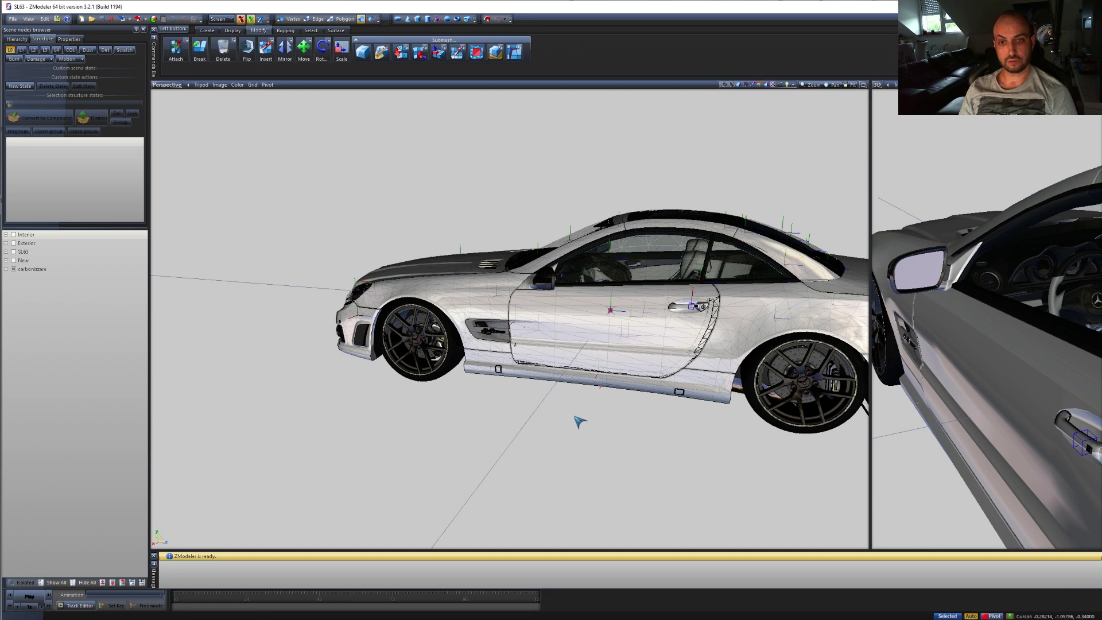
# - Expand the carbonizzare hierarchy down to its chassis parts and hide every node from the model down to chassis [COL]
pyautogui.moveTo(575, 417)
pyautogui.mouseDown(button='middle')
pyautogui.moveTo(540, 401)
pyautogui.moveTo(567, 423)
pyautogui.mouseUp(button='middle')
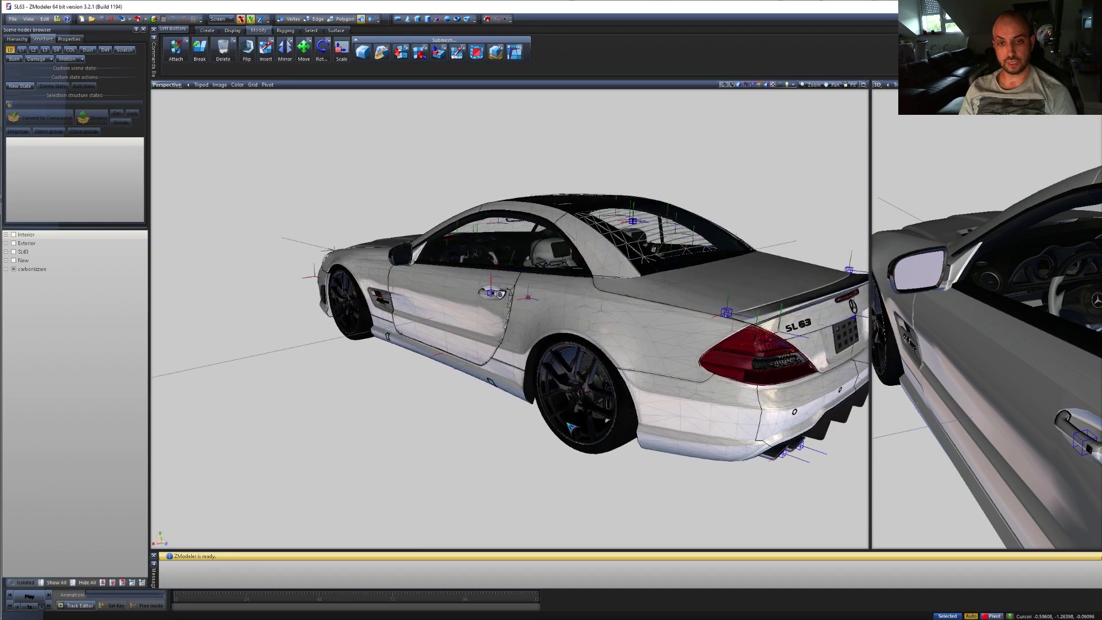
pyautogui.click(6, 268)
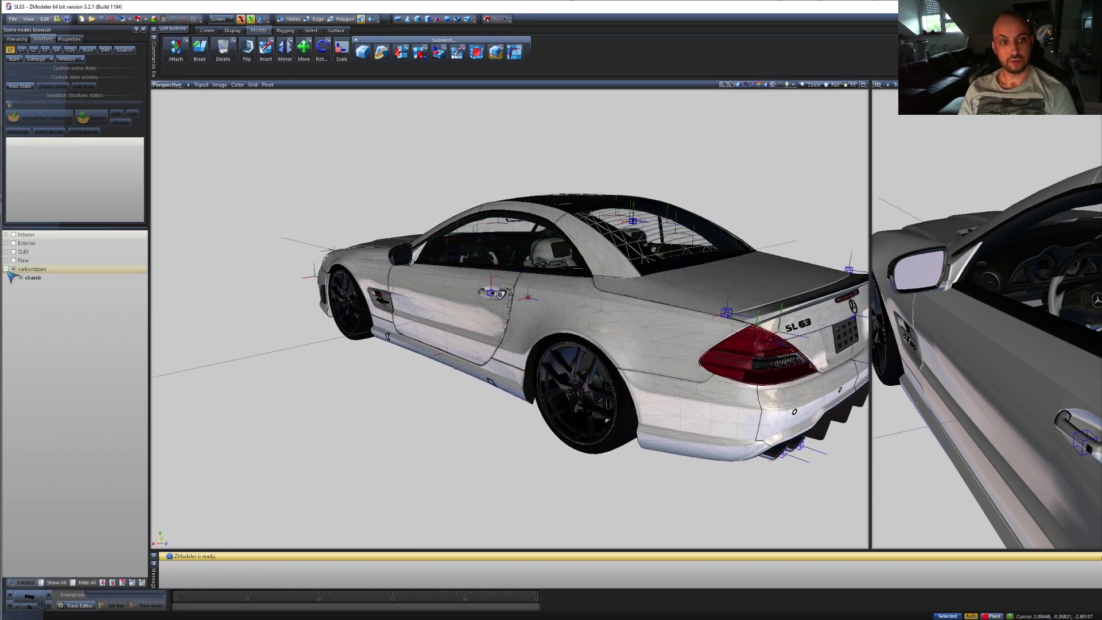
pyautogui.click(12, 277)
pyautogui.scroll(-7, 51, 344)
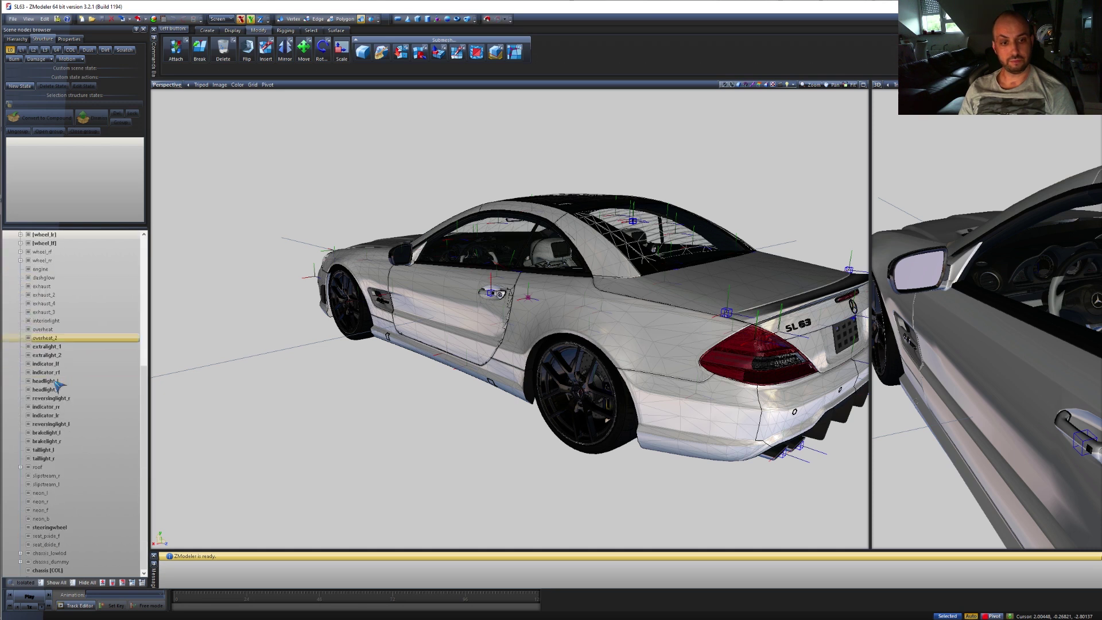
pyautogui.click(81, 569)
pyautogui.scroll(8, 74, 459)
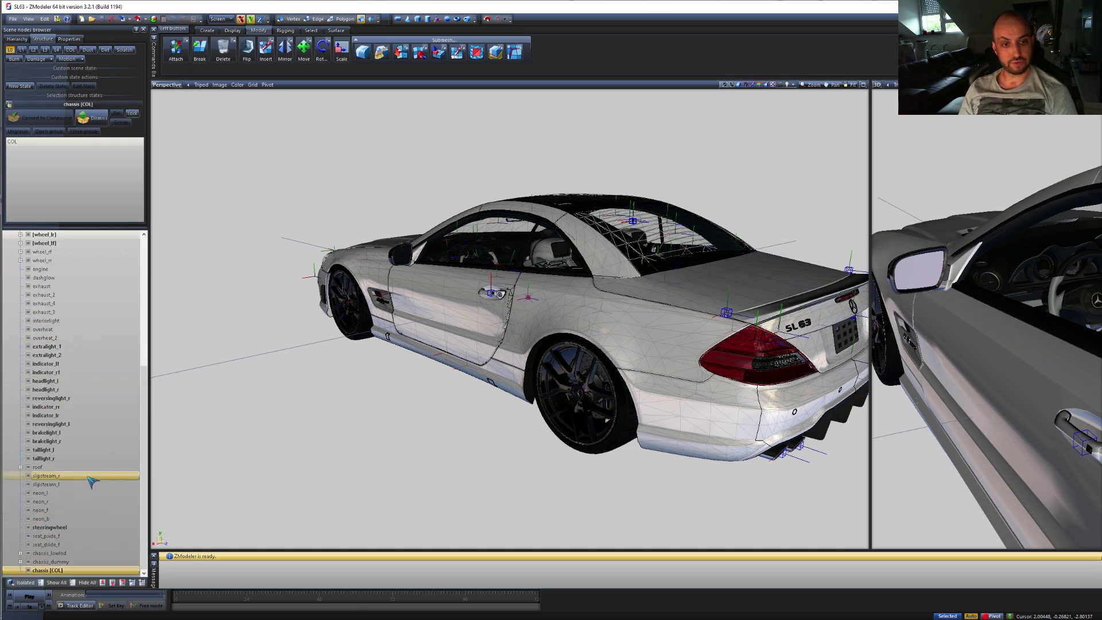
pyautogui.click(28, 269)
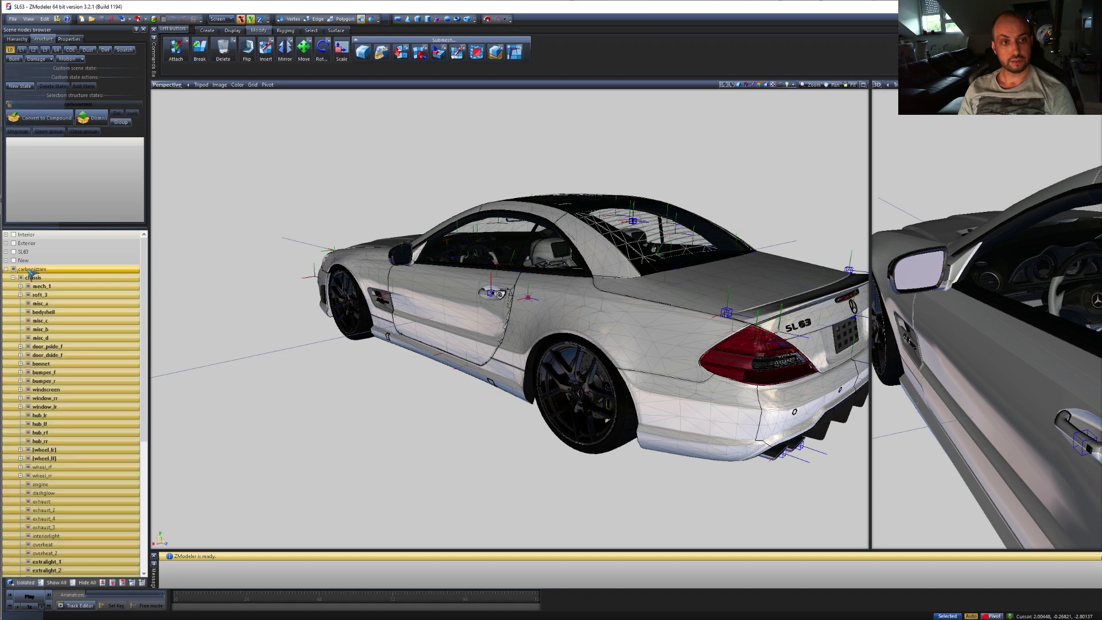
pyautogui.click(14, 268)
pyautogui.click(40, 277)
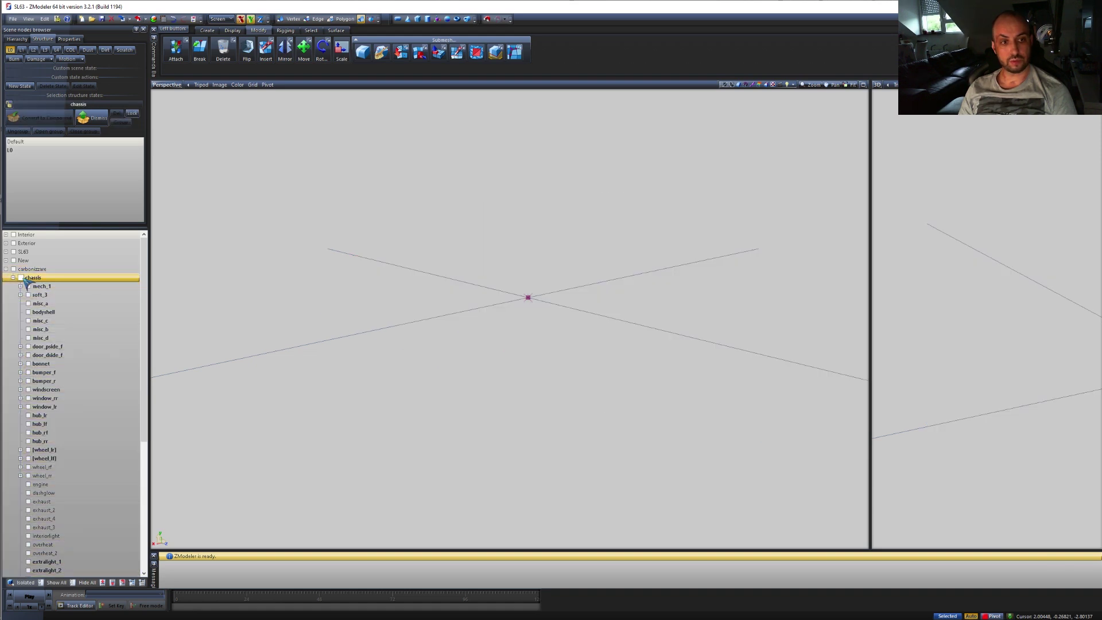
# - Make only the misc_a interior part of the chassis visible and check the rest of the part list
pyautogui.click(20, 277)
pyautogui.click(21, 277)
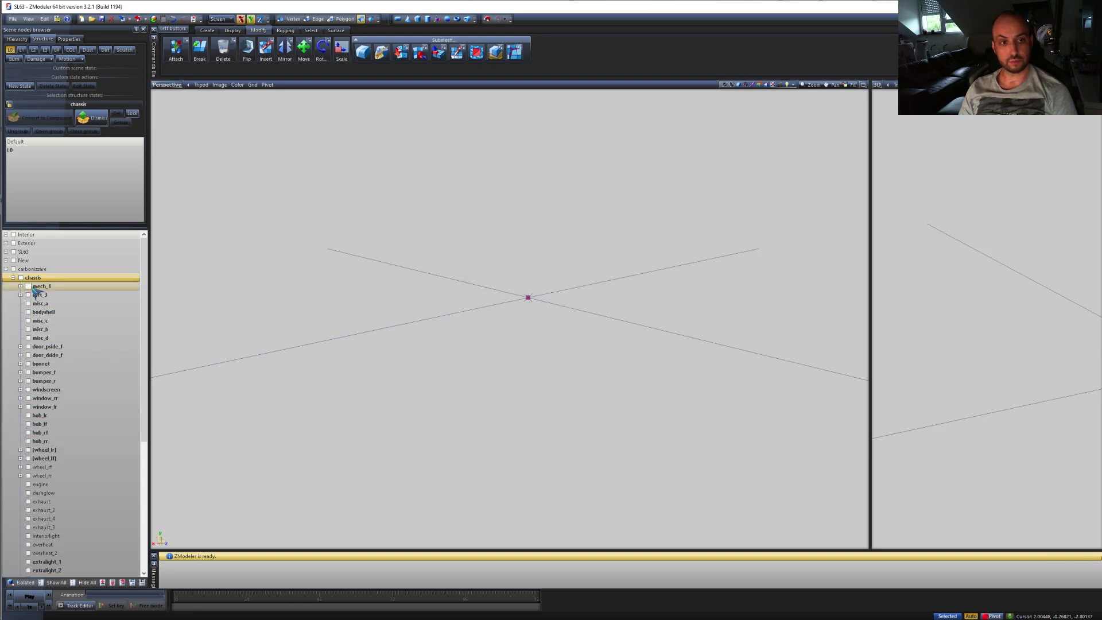
pyautogui.click(28, 303)
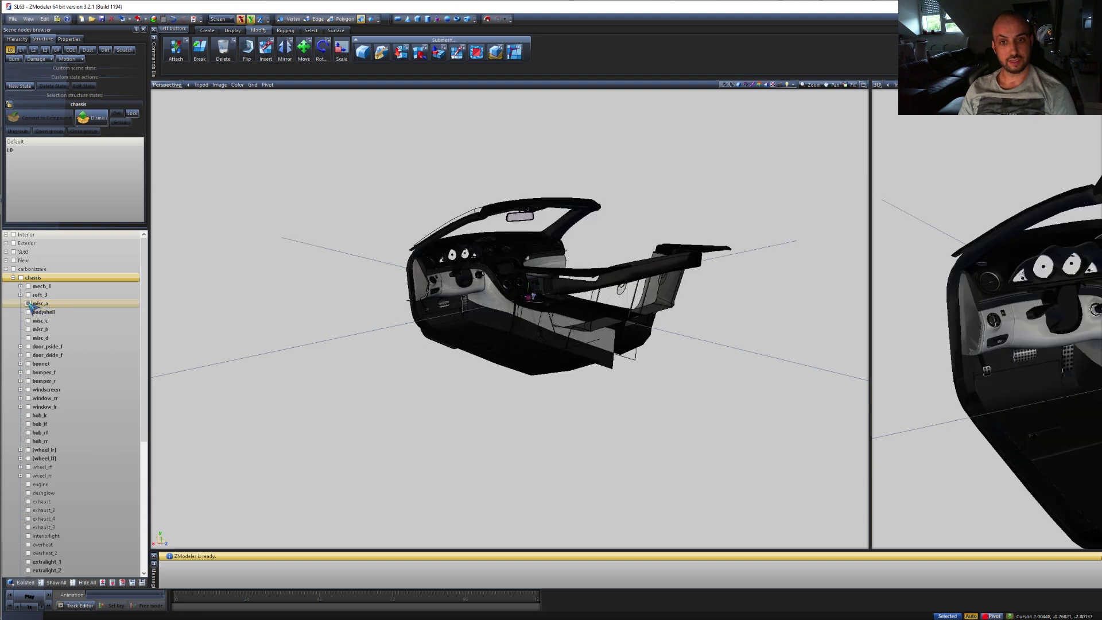
pyautogui.click(34, 304)
pyautogui.click(86, 414)
pyautogui.scroll(-2, 87, 395)
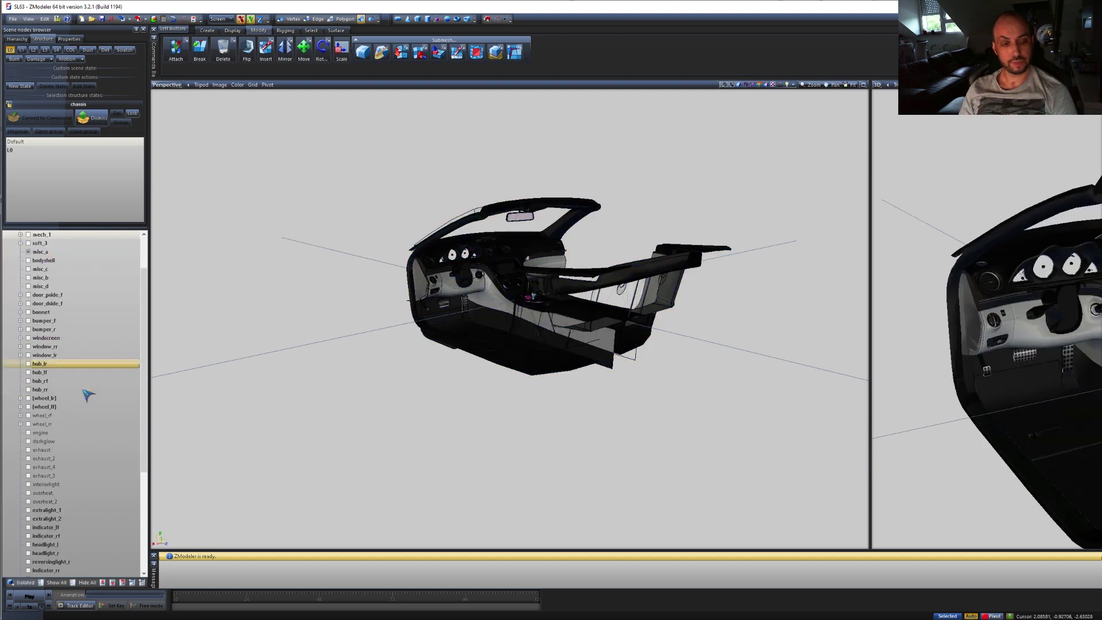
pyautogui.scroll(-3, 87, 395)
pyautogui.click(87, 389)
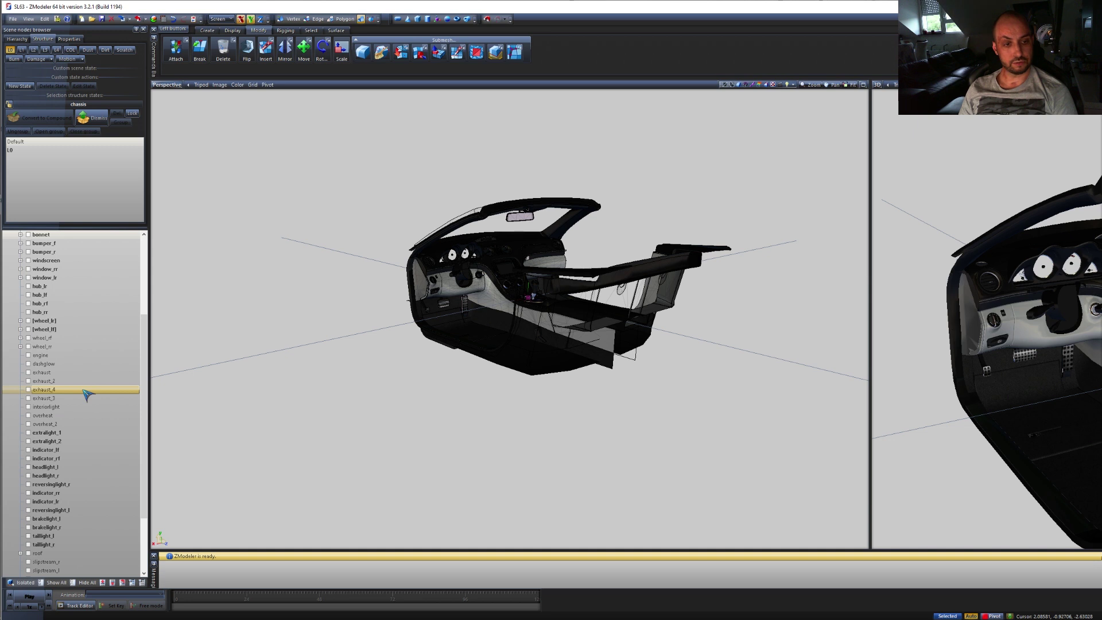
pyautogui.scroll(4, 87, 395)
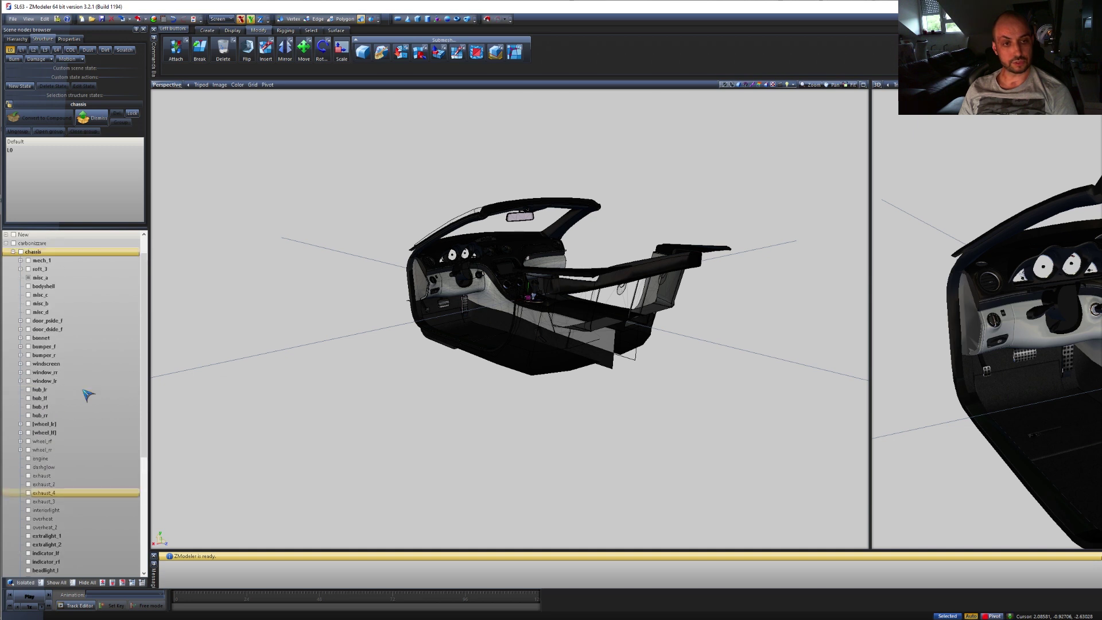
# - Expand door_pside_f and door_dside_f and hide their handle, window, doorlight and collision child nodes
pyautogui.click(21, 320)
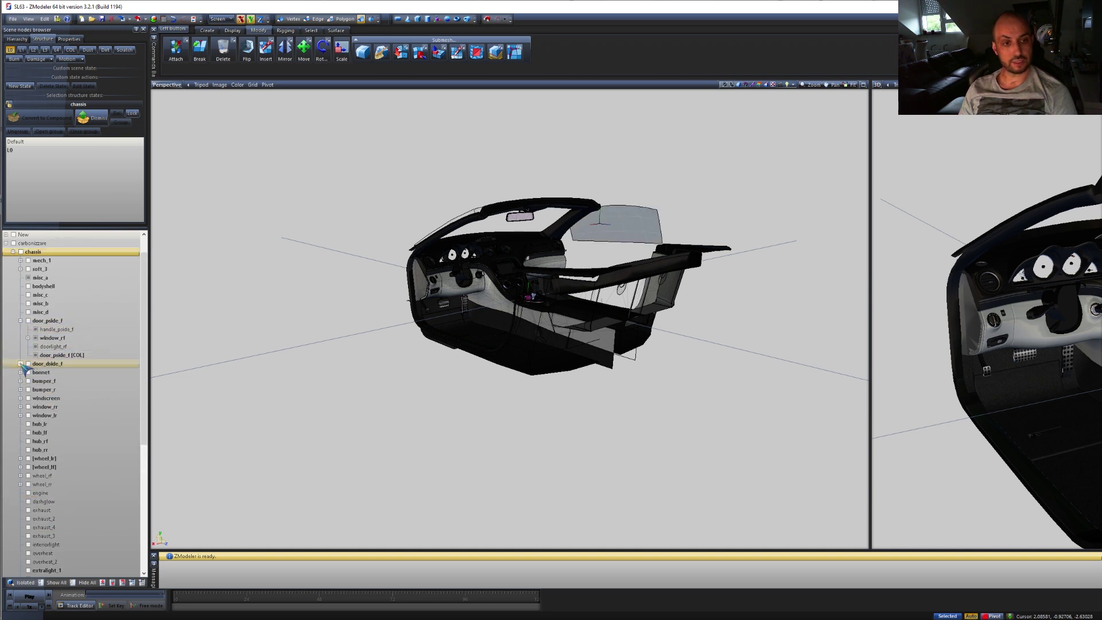
pyautogui.click(21, 364)
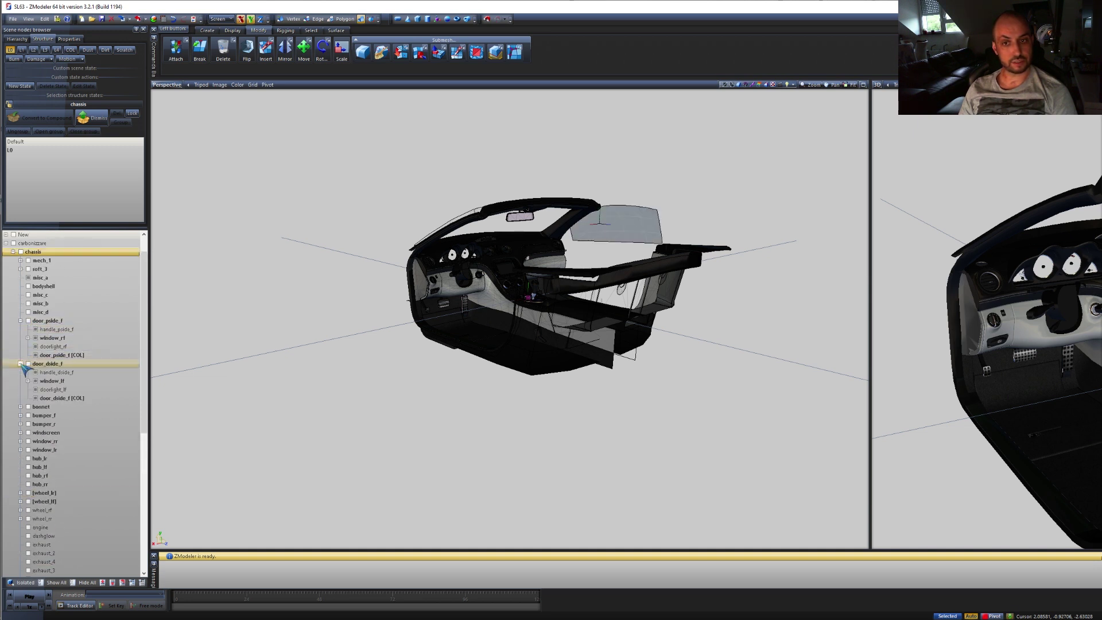
pyautogui.click(46, 329)
pyautogui.keyDown('shift'); pyautogui.click(35, 355); pyautogui.keyUp('shift')
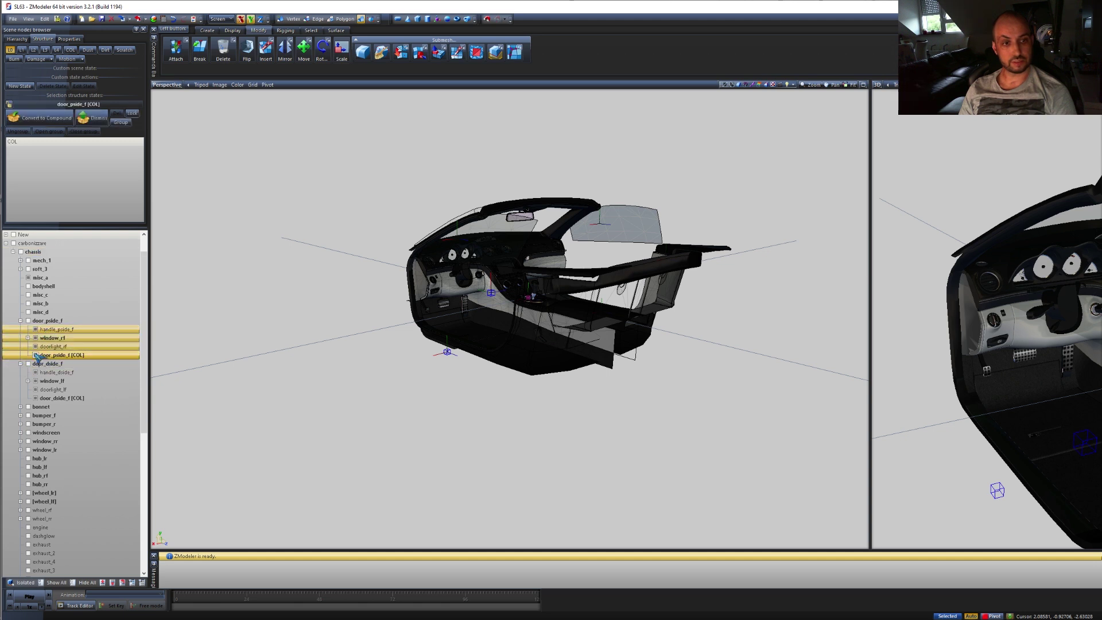
pyautogui.click(47, 372)
pyautogui.keyDown('shift'); pyautogui.click(43, 398); pyautogui.keyUp('shift')
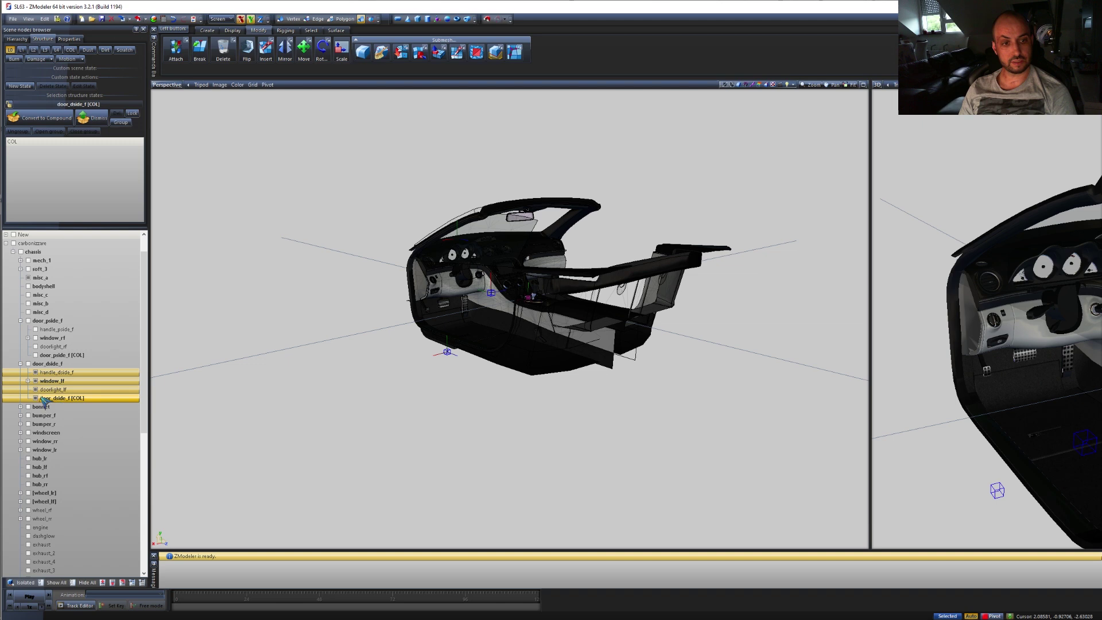
# - Show the door_dside_f and door_pside_f meshes alongside the interior
pyautogui.click(46, 364)
pyautogui.click(28, 364)
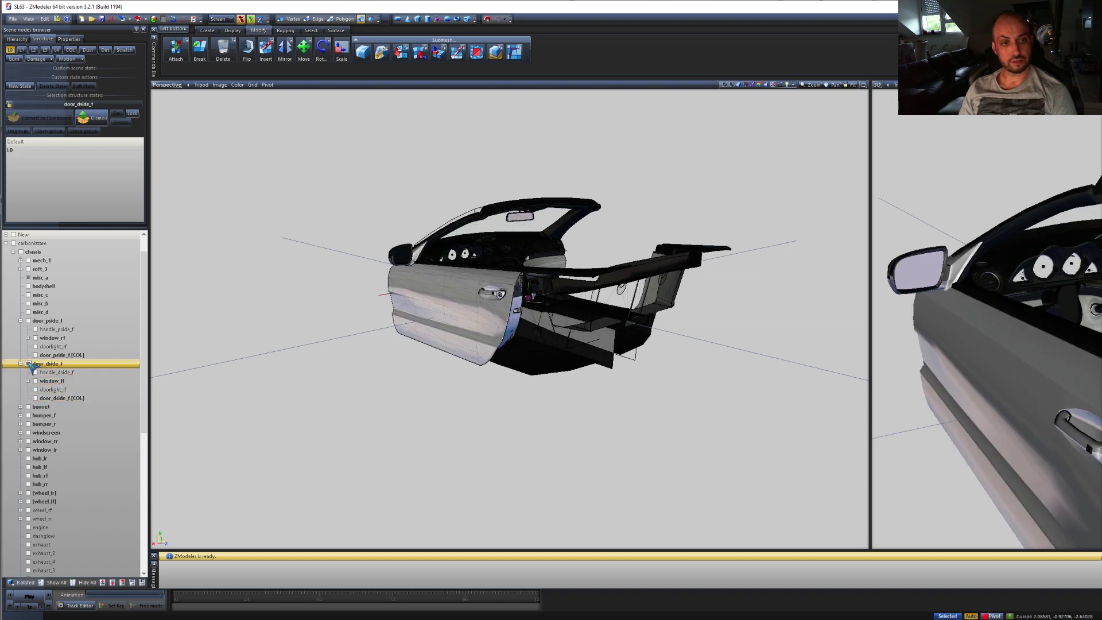
pyautogui.click(28, 321)
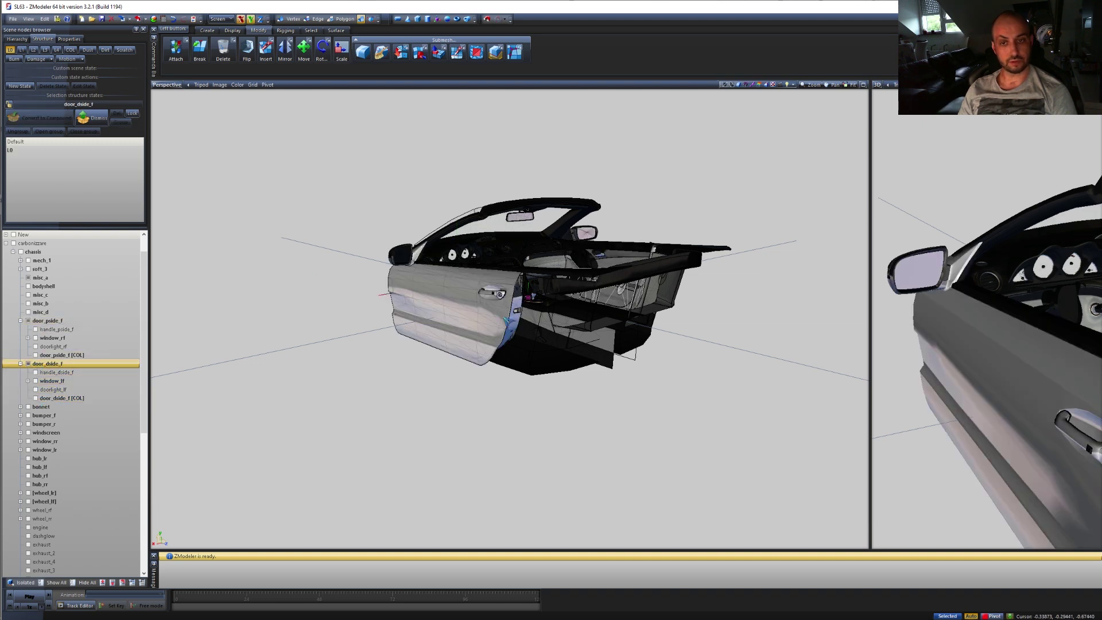
# - Switch the visible interior and doors to polygon-level editing and activate the Separated selection tool
pyautogui.moveTo(504, 318); pyautogui.dragTo(478, 306, button='middle')
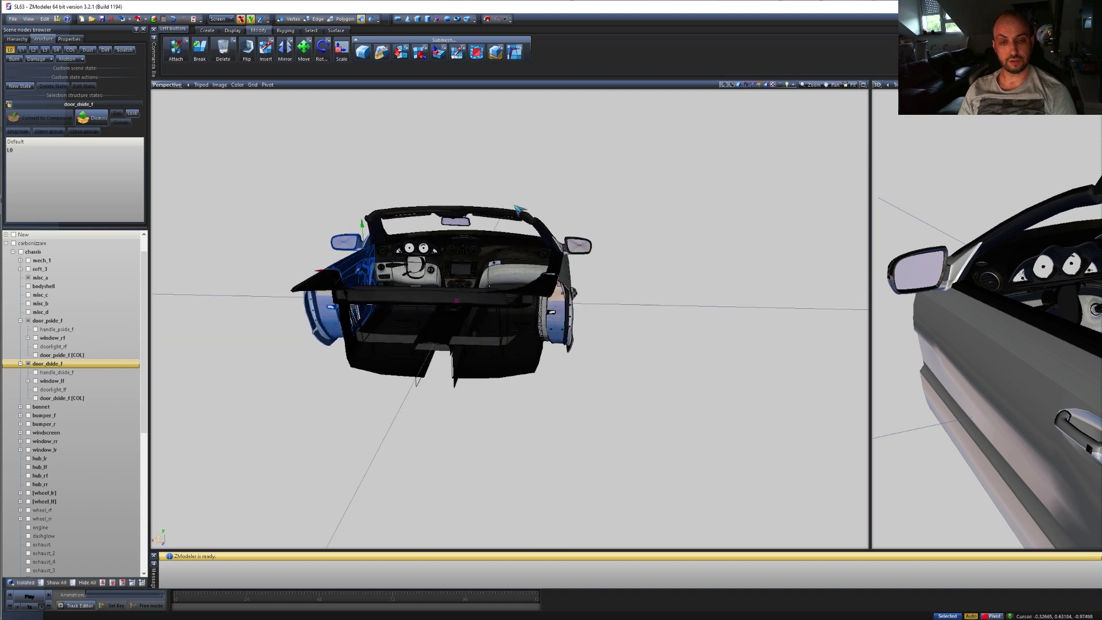
pyautogui.scroll(3, 517, 210)
pyautogui.scroll(-1, 677, 204)
pyautogui.moveTo(614, 191); pyautogui.dragTo(735, 220, button='middle')
pyautogui.moveTo(846, 314); pyautogui.dragTo(785, 335, button='middle')
pyautogui.moveTo(805, 329); pyautogui.dragTo(292, 135)
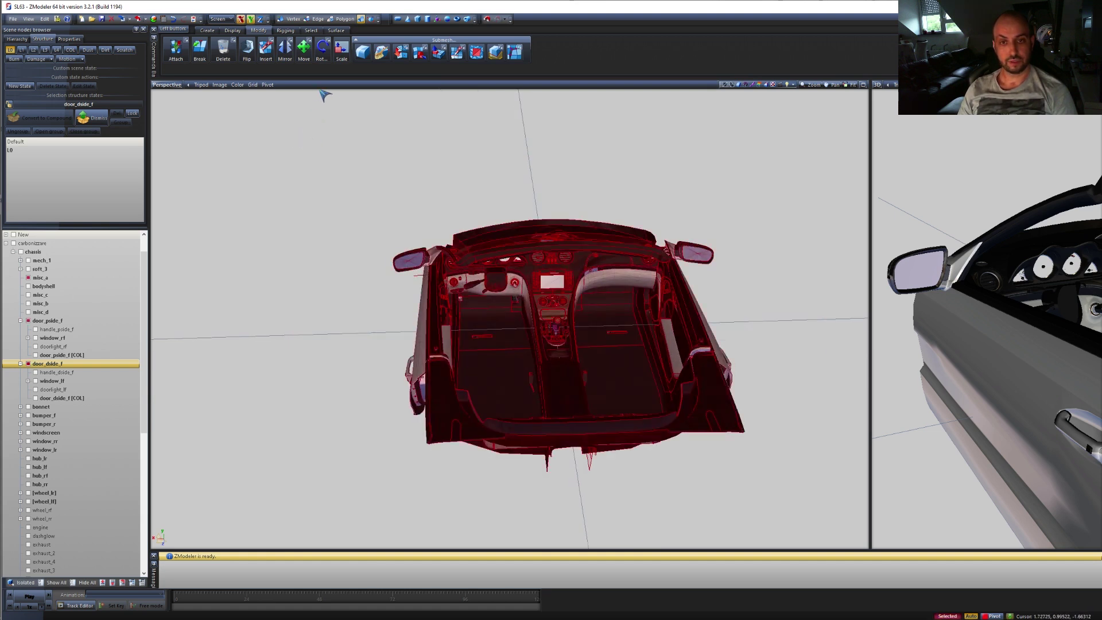
pyautogui.click(339, 21)
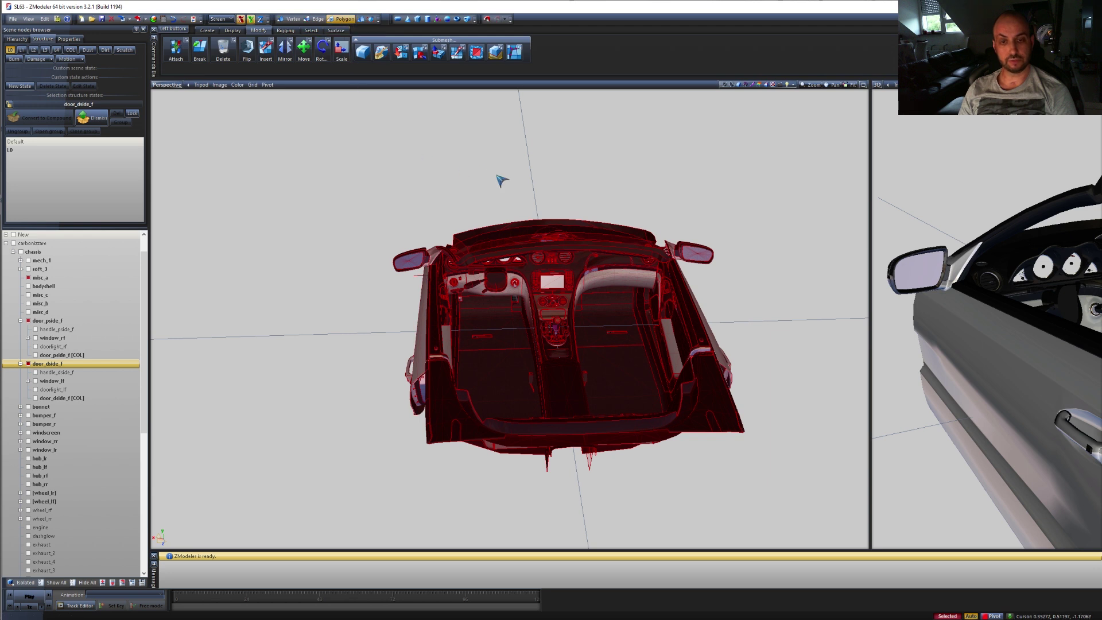
pyautogui.press('1')
pyautogui.moveTo(524, 182); pyautogui.dragTo(264, 152)
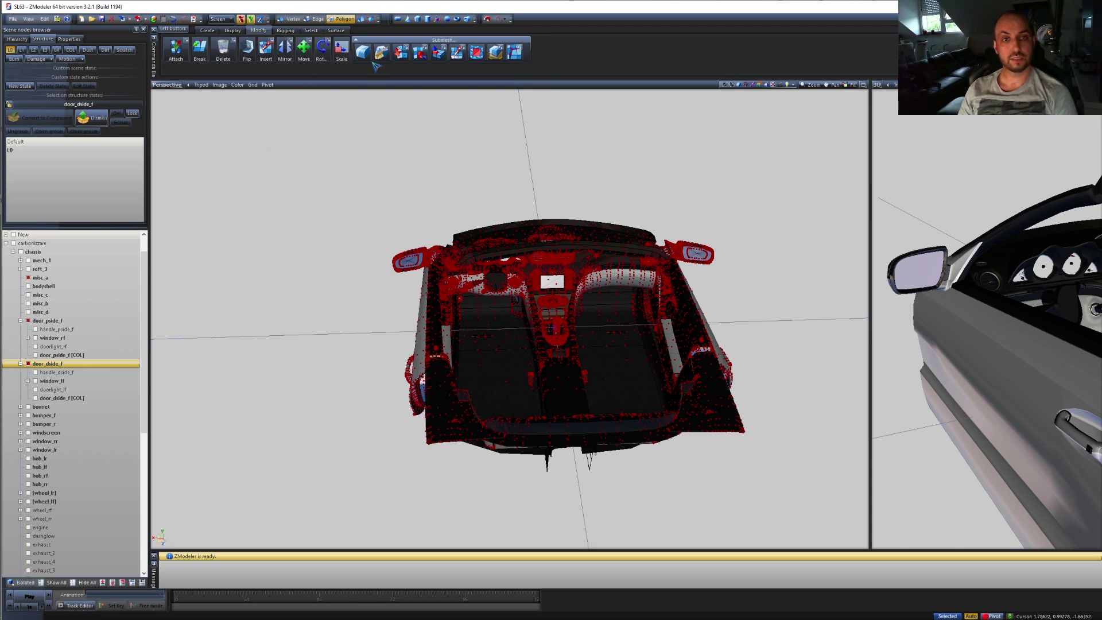
pyautogui.click(316, 30)
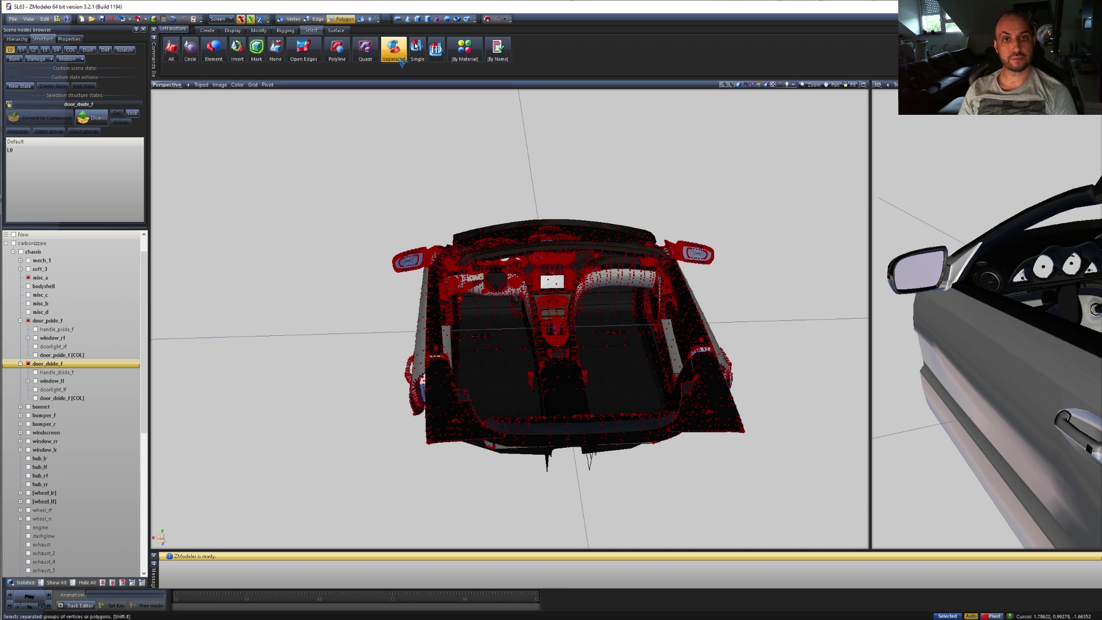
pyautogui.click(394, 49)
# - Select the separated glass polygons of the driver-side door mirror
pyautogui.scroll(5, 402, 294)
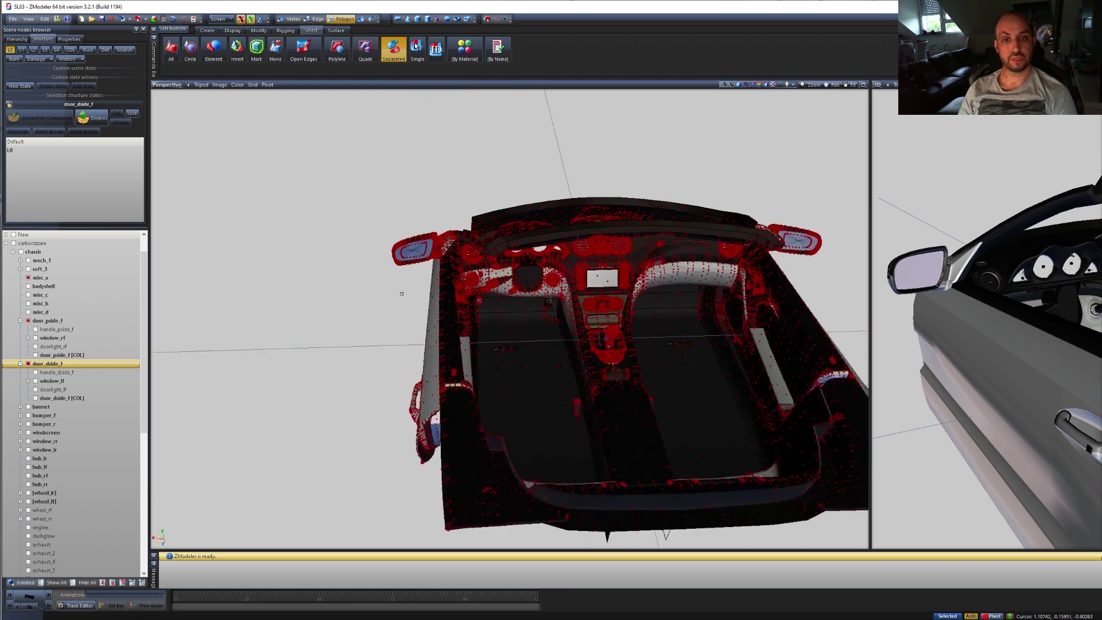
pyautogui.moveTo(419, 233); pyautogui.dragTo(426, 322, button='middle')
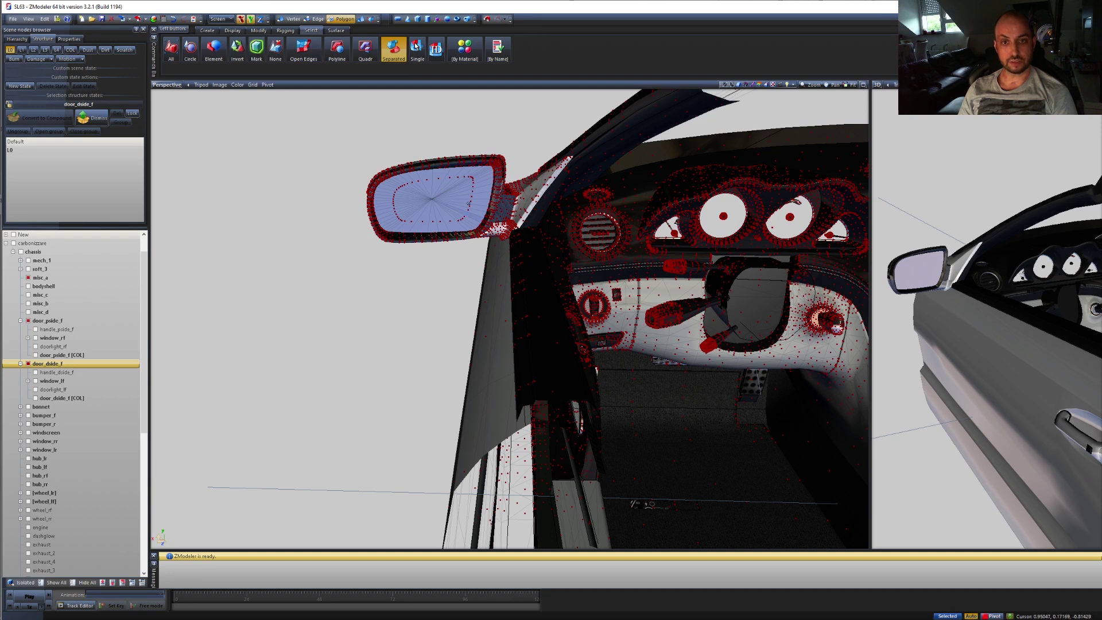
pyautogui.click(412, 183)
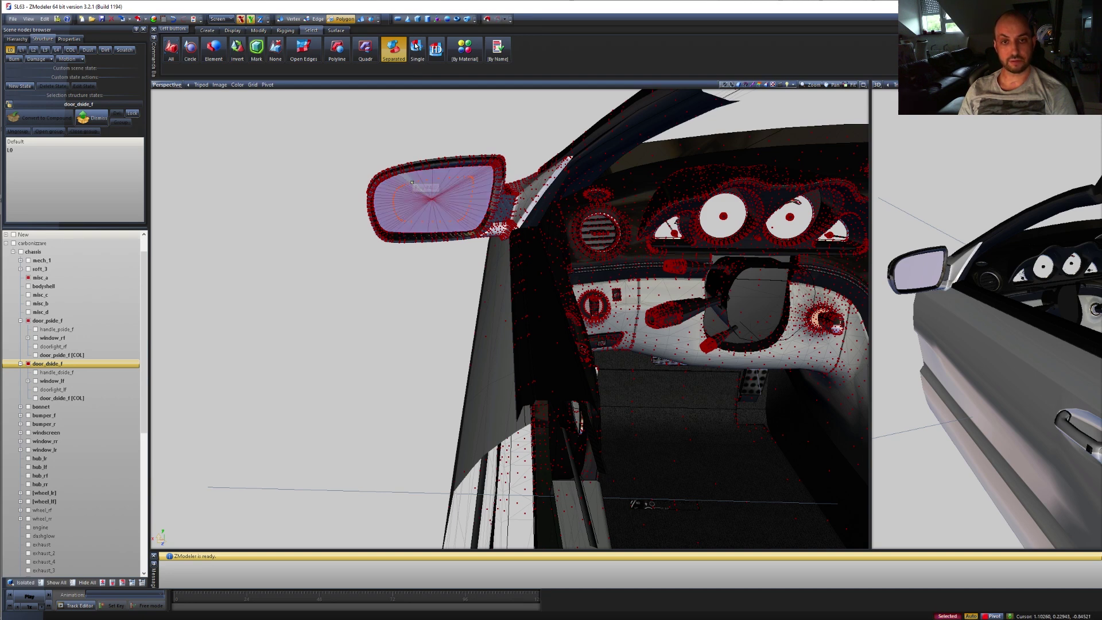
# - Add the glass polygons of the passenger-side door mirror to the selection
pyautogui.scroll(-3, 420, 193)
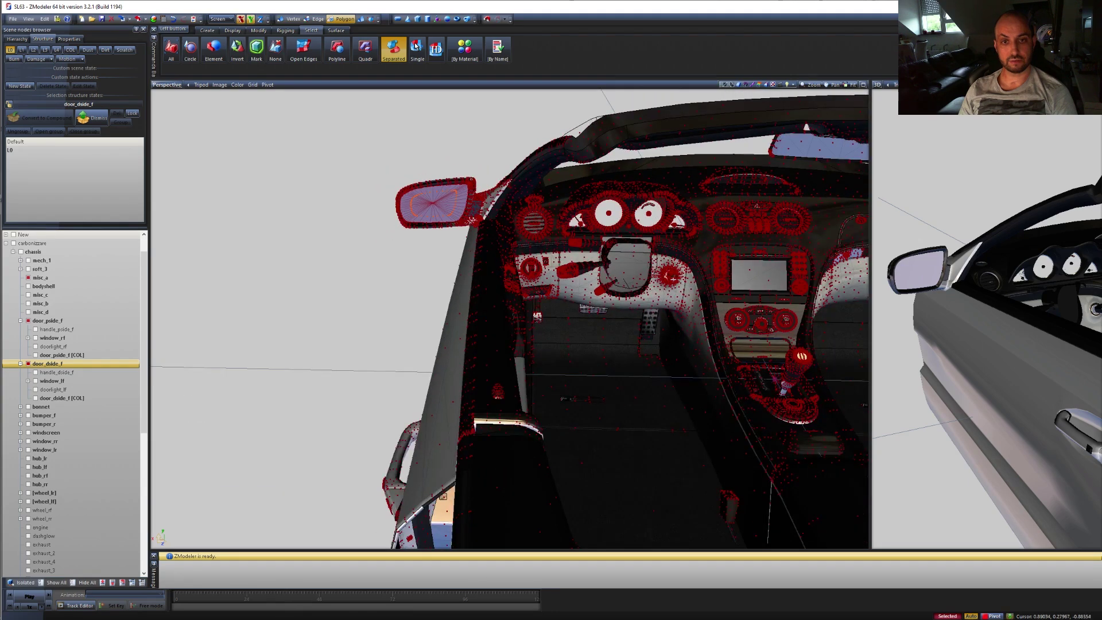
pyautogui.scroll(3, 471, 189)
pyautogui.scroll(-2, 597, 189)
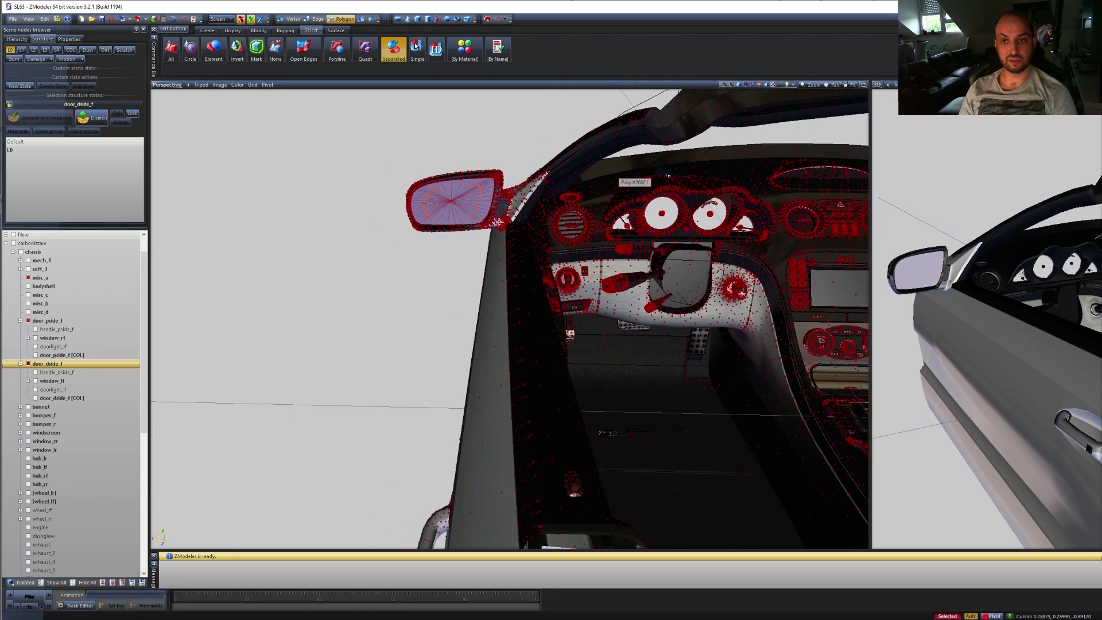
pyautogui.moveTo(667, 175); pyautogui.dragTo(491, 186, button='middle')
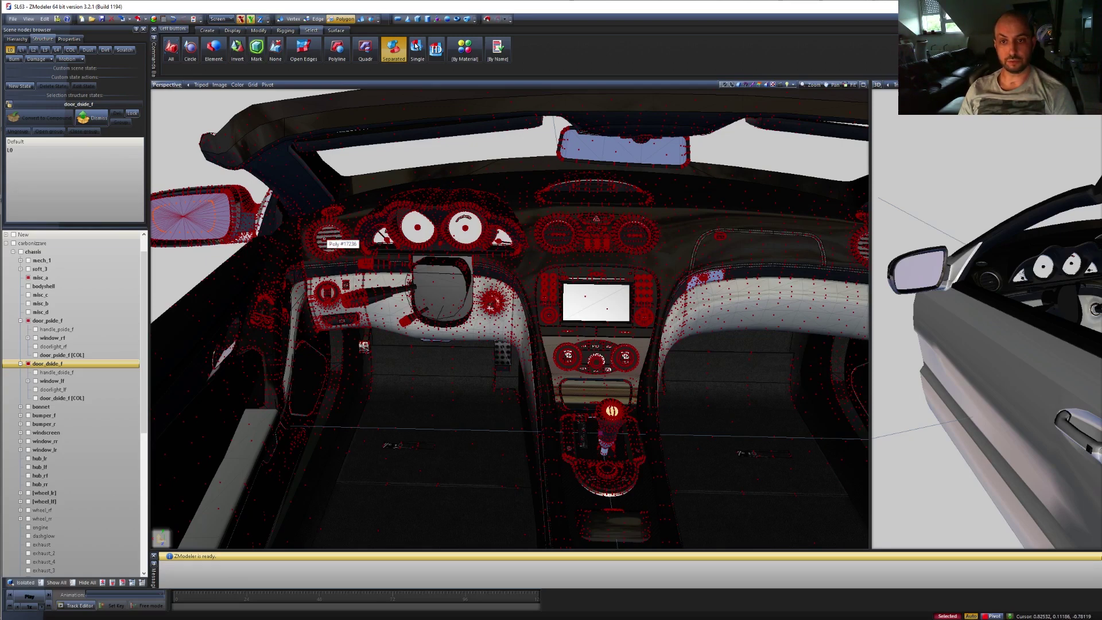
pyautogui.moveTo(507, 244); pyautogui.dragTo(606, 224, button='middle')
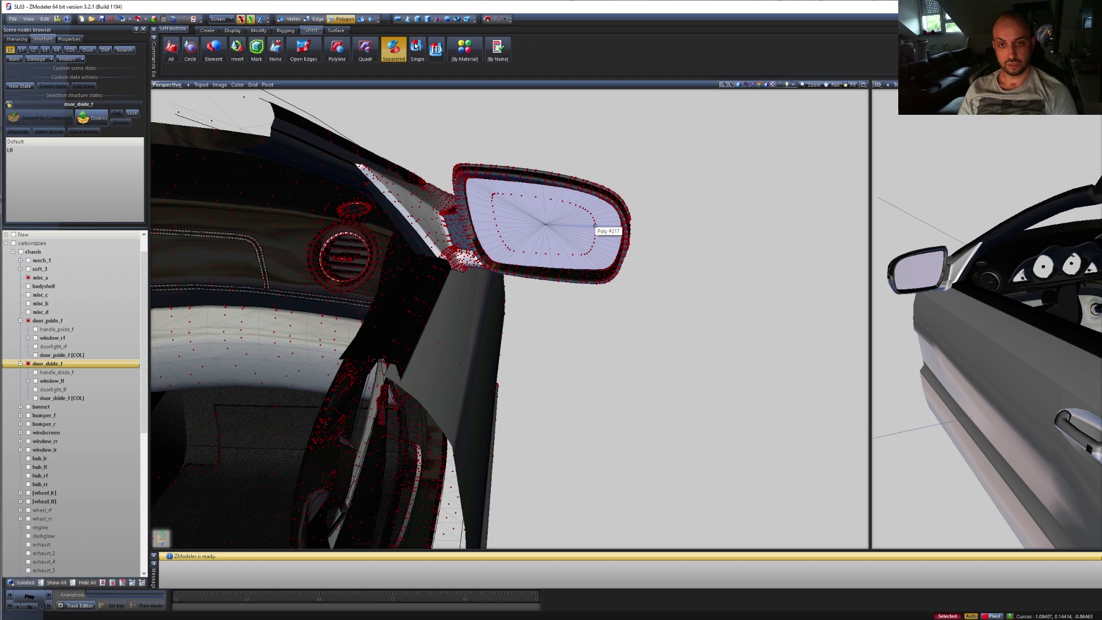
pyautogui.click(596, 227)
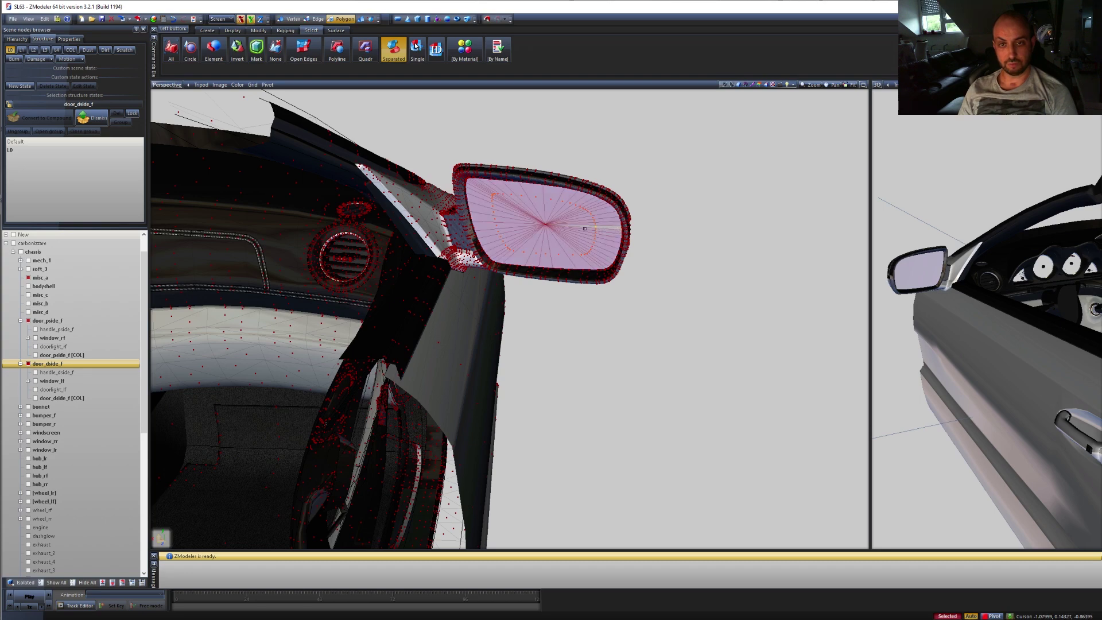
# - Add the glass polygons of the interior rear-view mirror to the selection
pyautogui.moveTo(416, 258); pyautogui.dragTo(492, 258, button='middle')
pyautogui.scroll(-3, 468, 258)
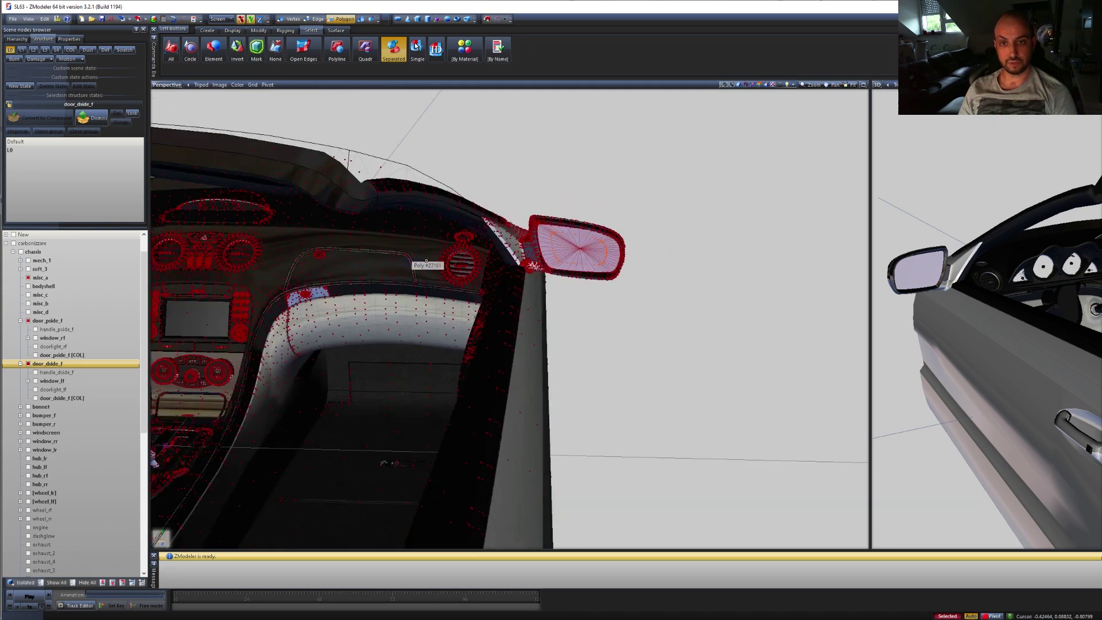
pyautogui.moveTo(416, 259); pyautogui.dragTo(688, 239, button='middle')
pyautogui.scroll(3, 606, 143)
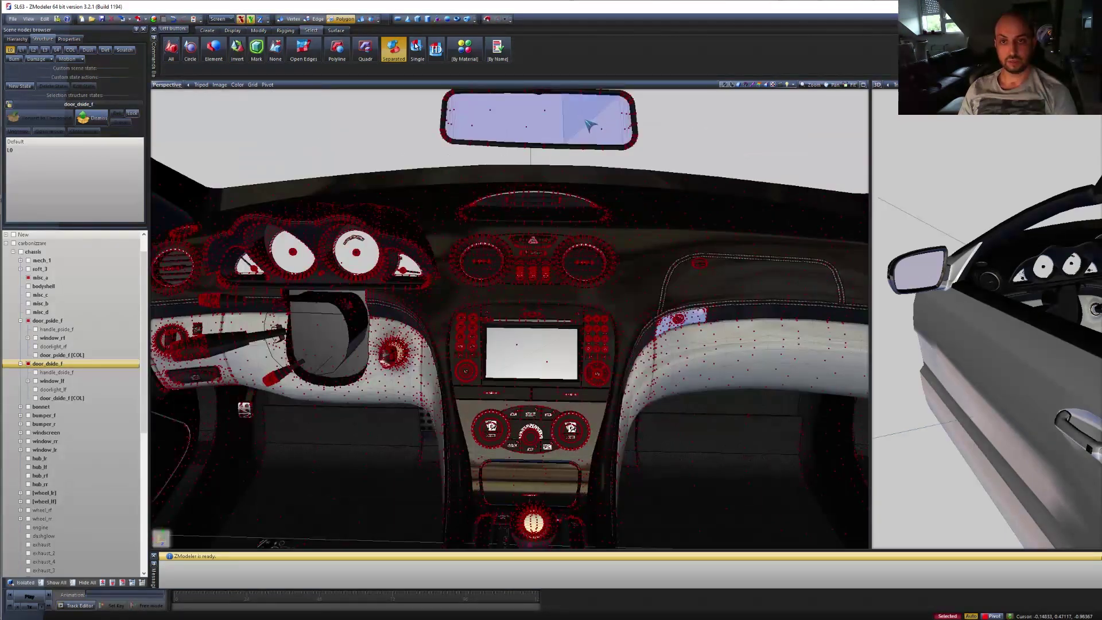
pyautogui.click(542, 111)
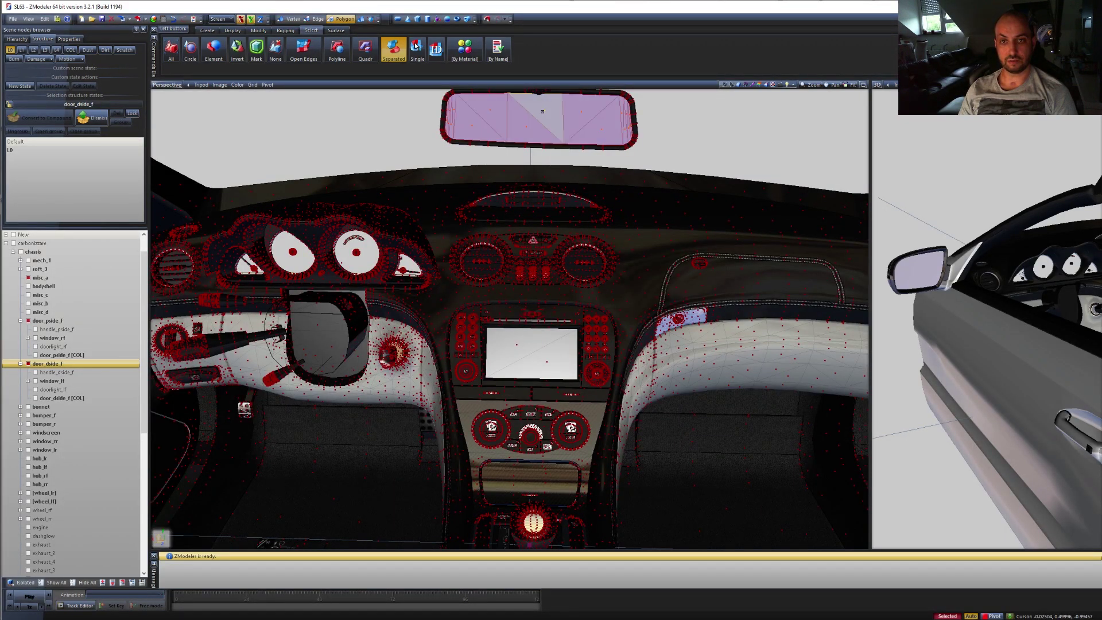
pyautogui.scroll(-5, 711, 145)
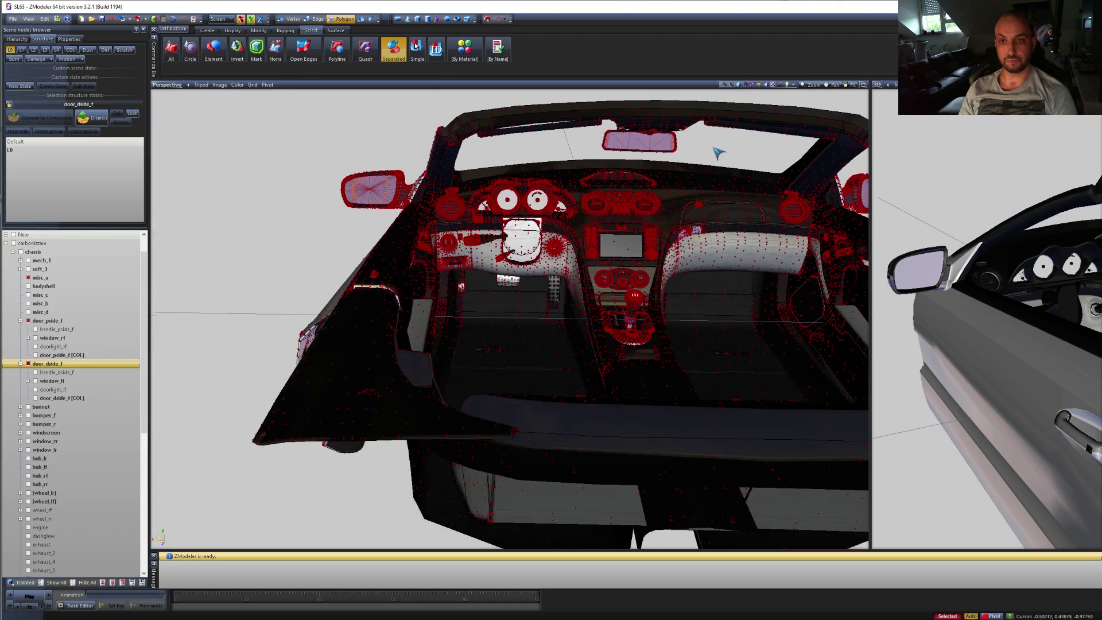
pyautogui.moveTo(713, 147); pyautogui.dragTo(756, 164, button='middle')
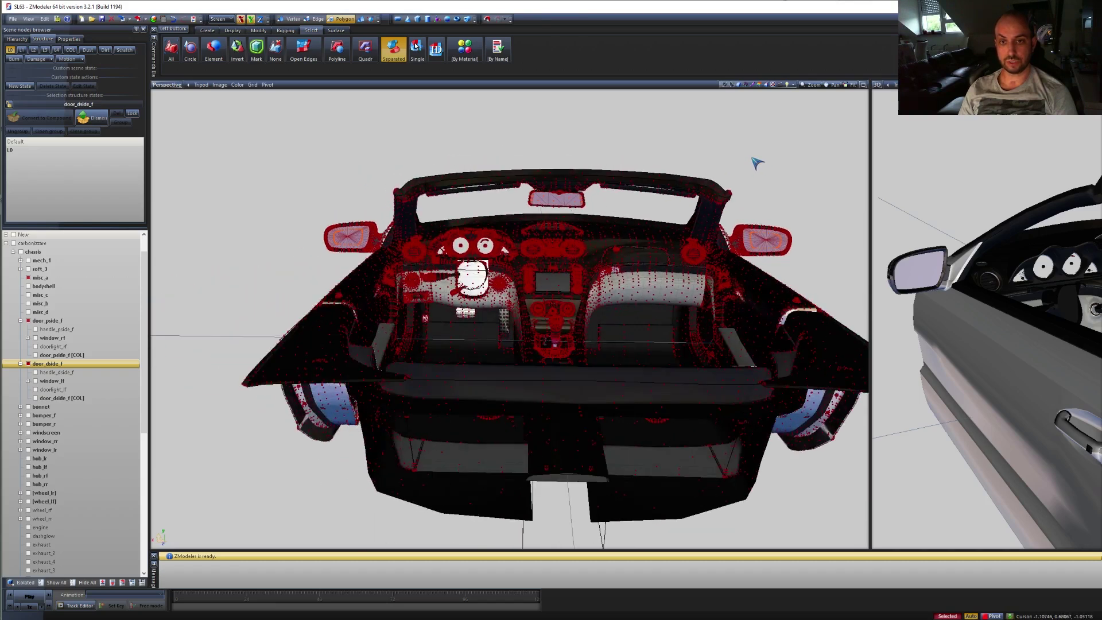
# - Switch to vertex-level editing and set the main viewport to the Left view
pyautogui.click(293, 20)
pyautogui.moveTo(401, 184); pyautogui.dragTo(459, 171, button='middle')
pyautogui.click(171, 85)
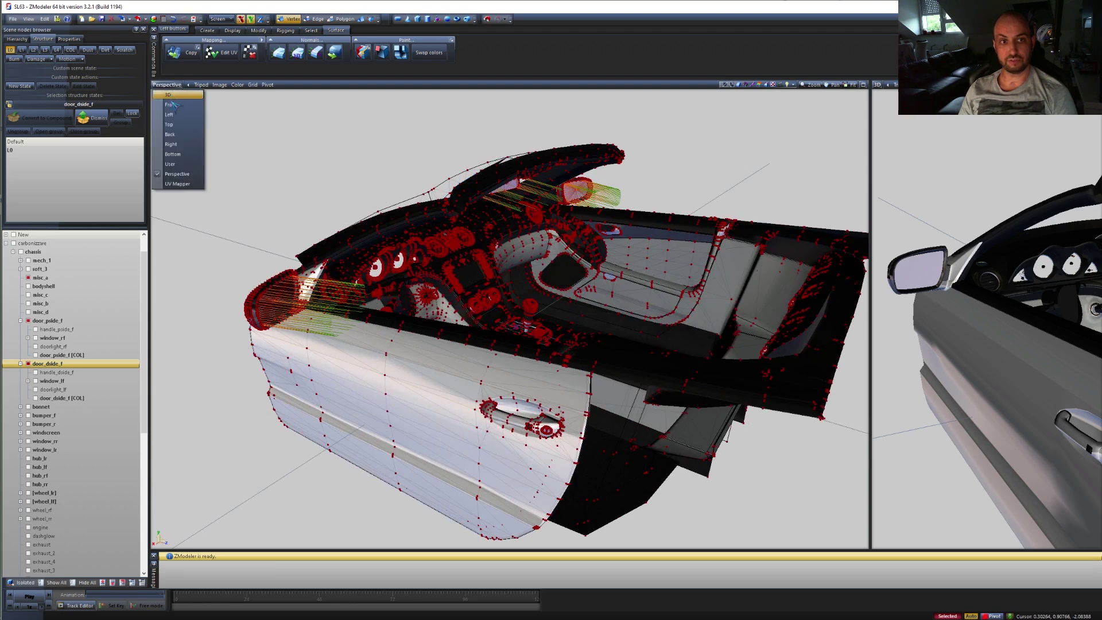
pyautogui.click(179, 114)
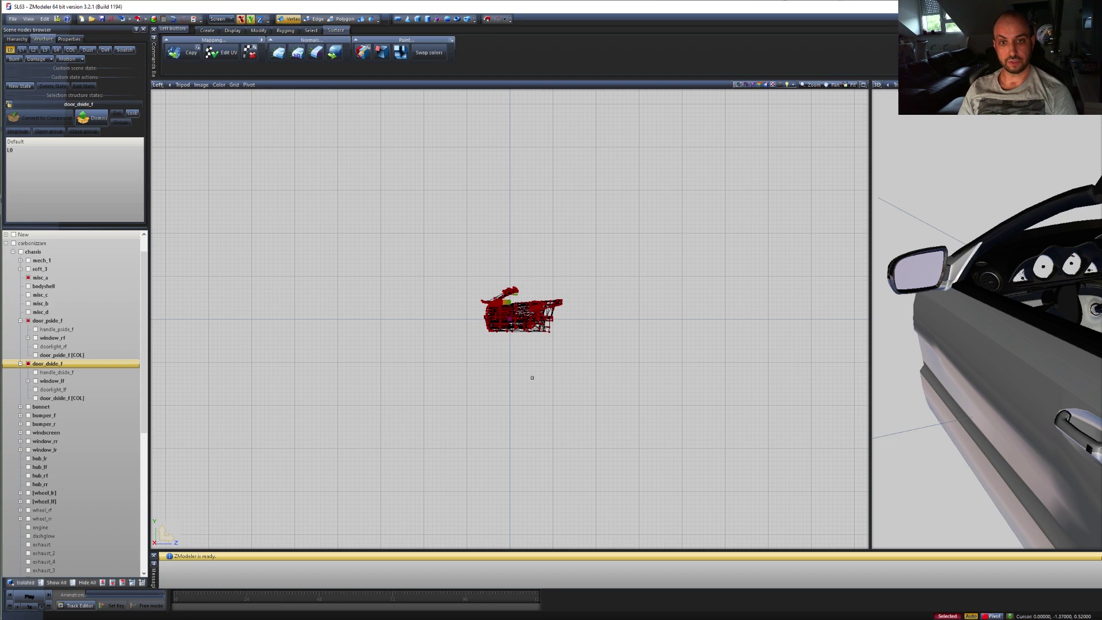
# - Place the pivot point a short distance ahead of the door mirror housing in the side view
pyautogui.scroll(10, 532, 378)
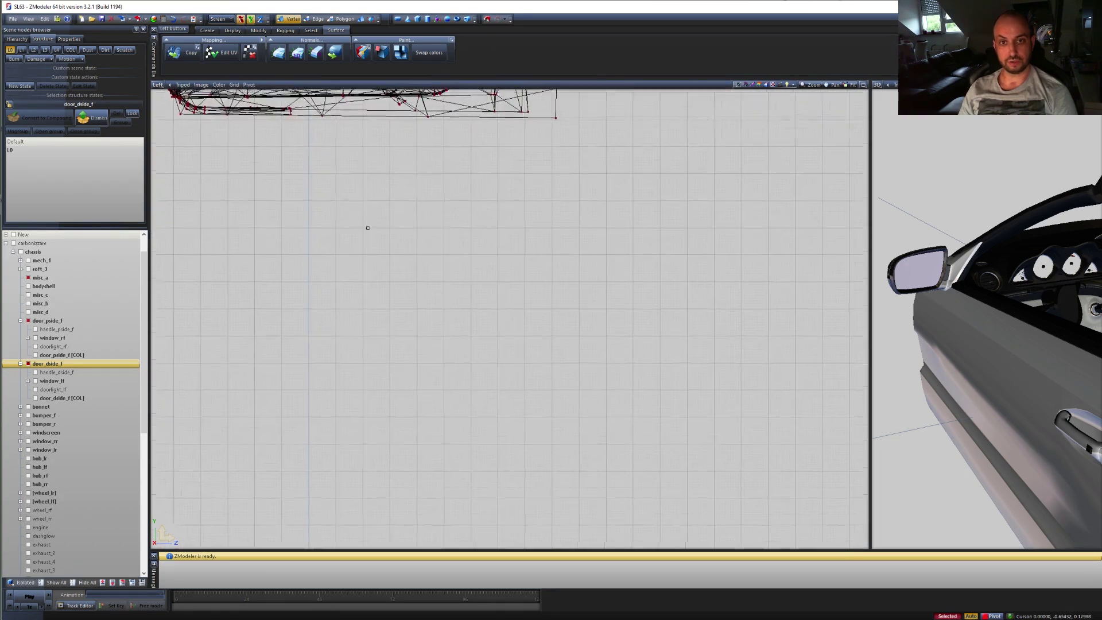
pyautogui.moveTo(367, 227); pyautogui.dragTo(683, 504, button='middle')
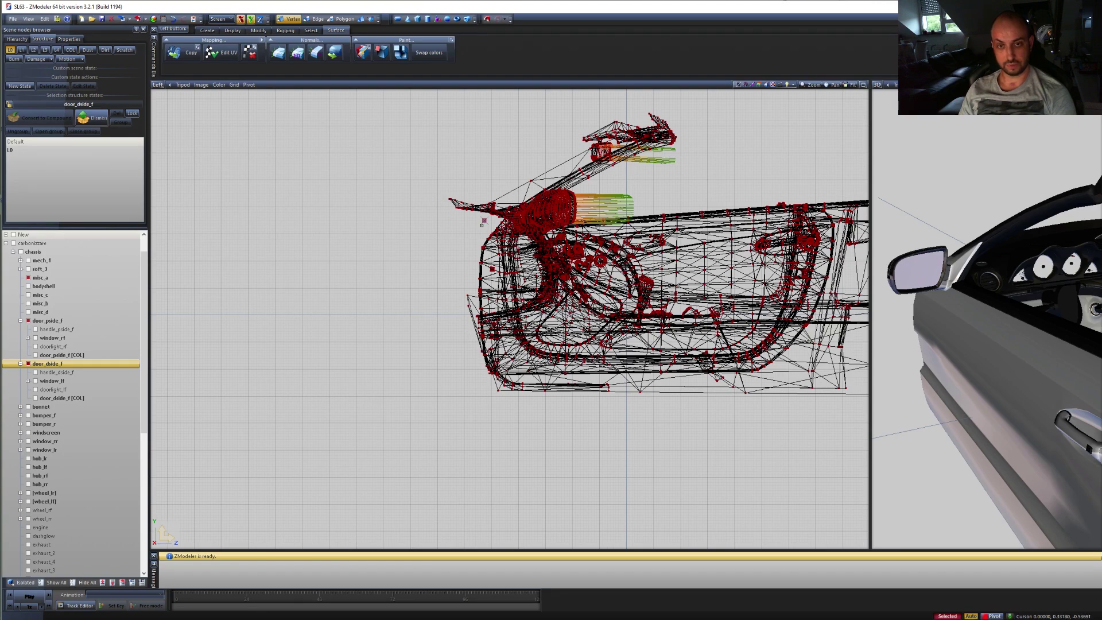
pyautogui.scroll(6, 484, 220)
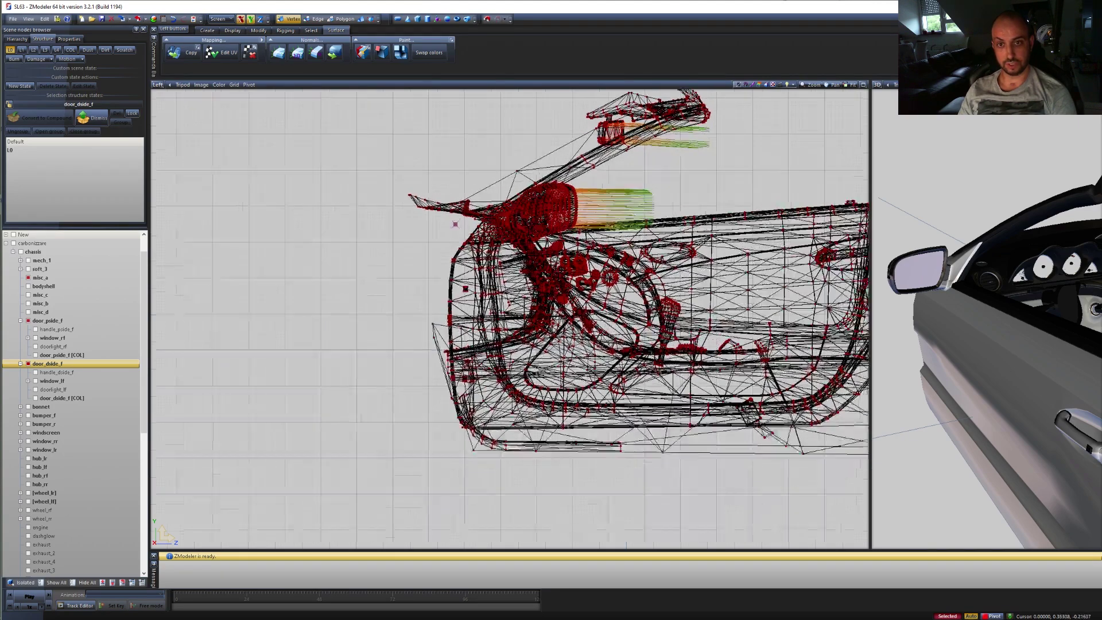
pyautogui.moveTo(539, 251); pyautogui.dragTo(543, 293, button='middle')
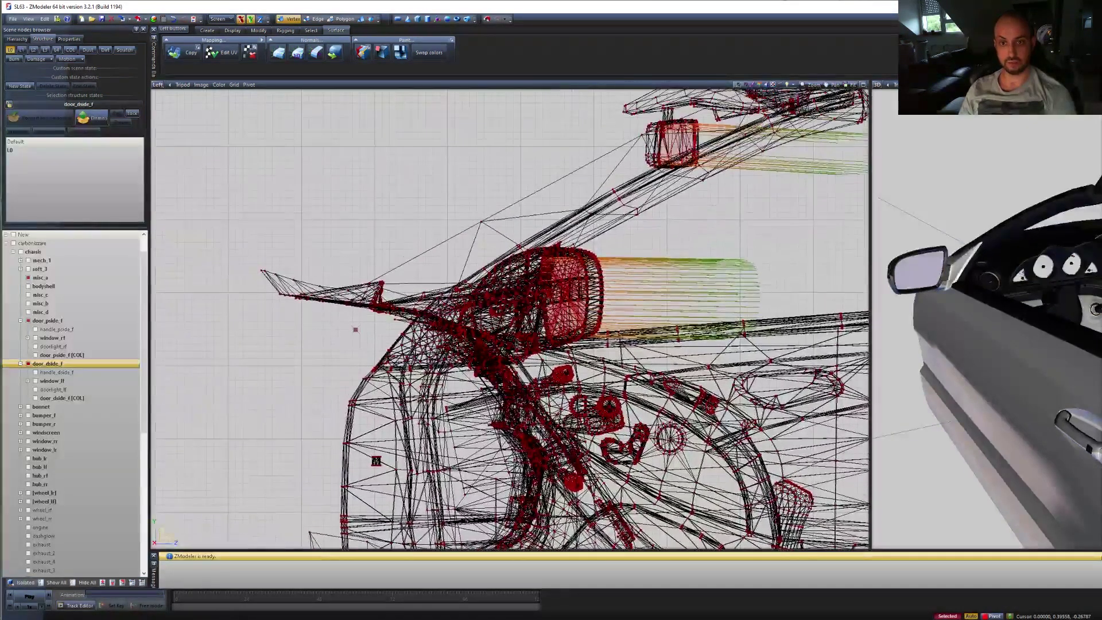
pyautogui.scroll(-1, 544, 293)
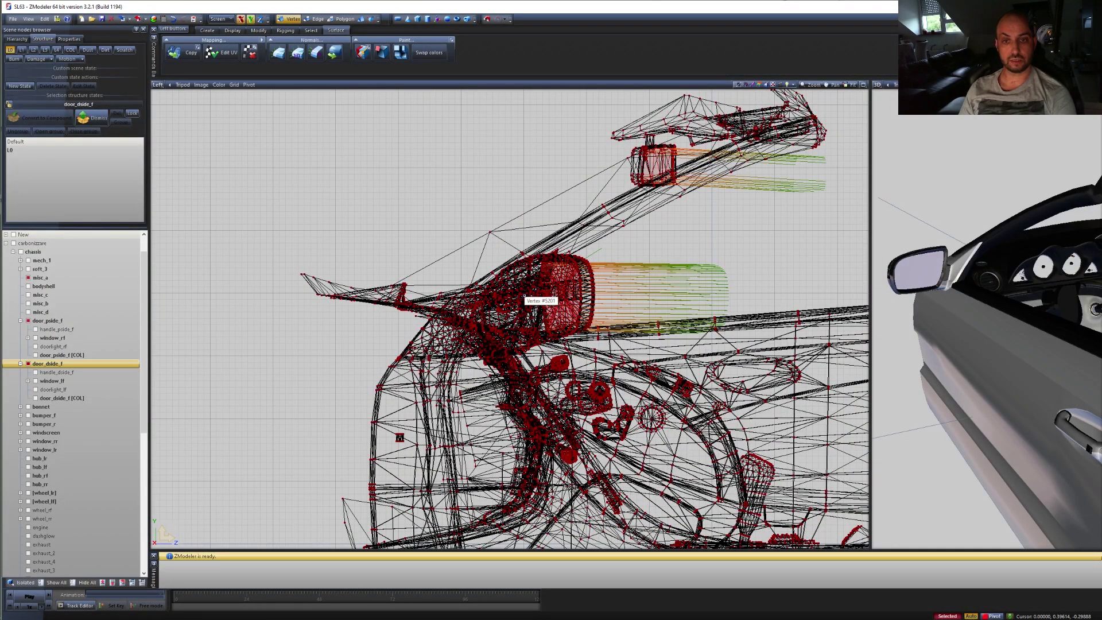
# - Switch the main viewport to the Back view and centre the pivot on the driver-side door mirror glass
pyautogui.click(158, 85)
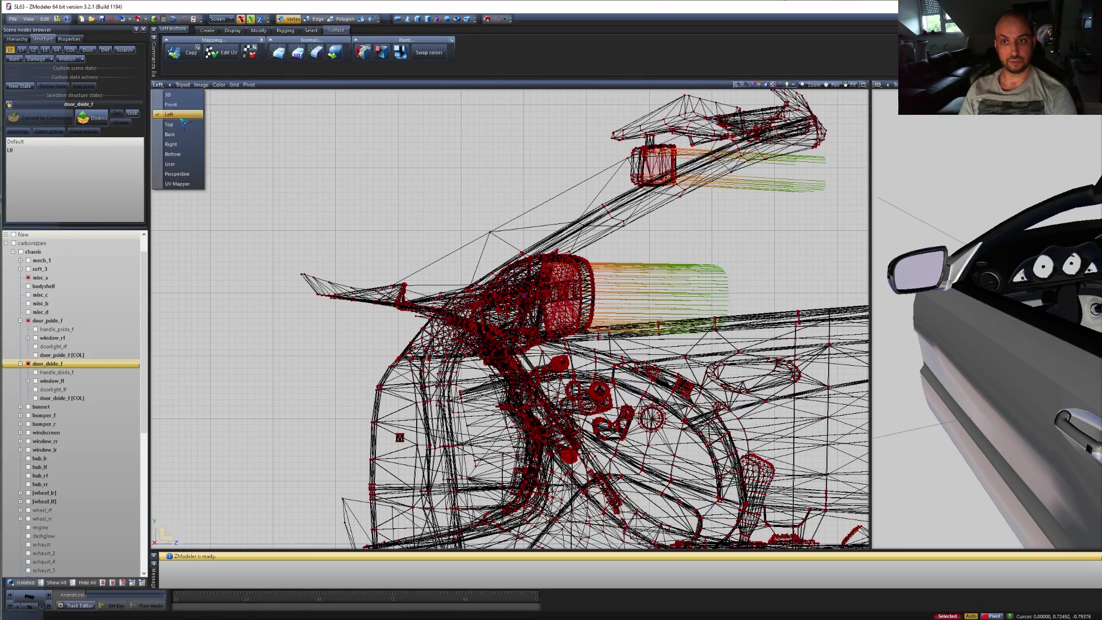
pyautogui.click(175, 134)
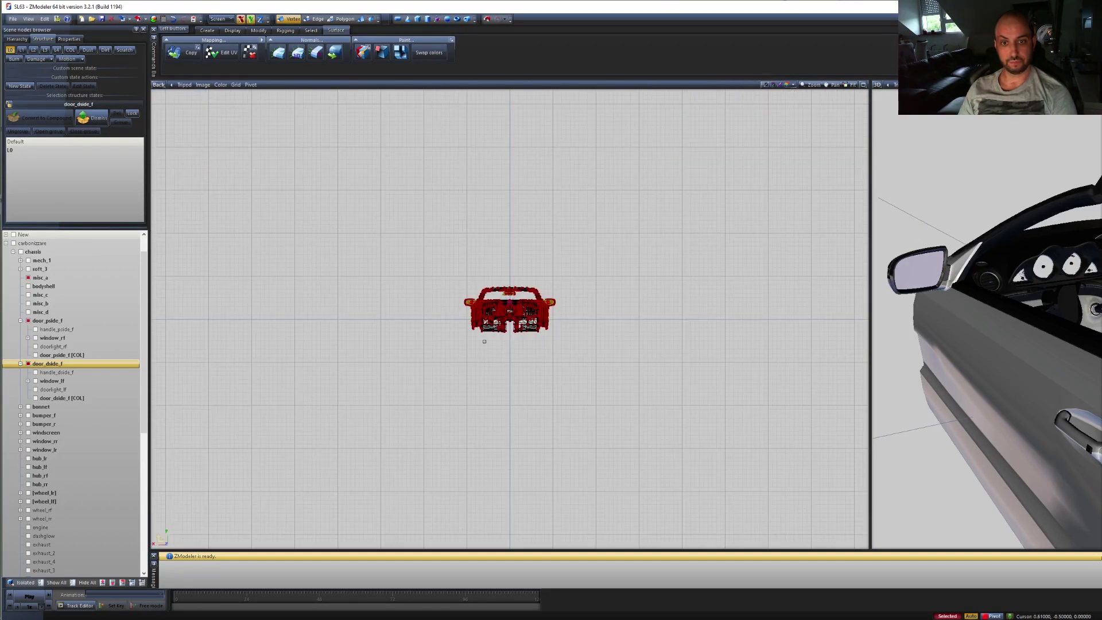
pyautogui.scroll(5, 476, 296)
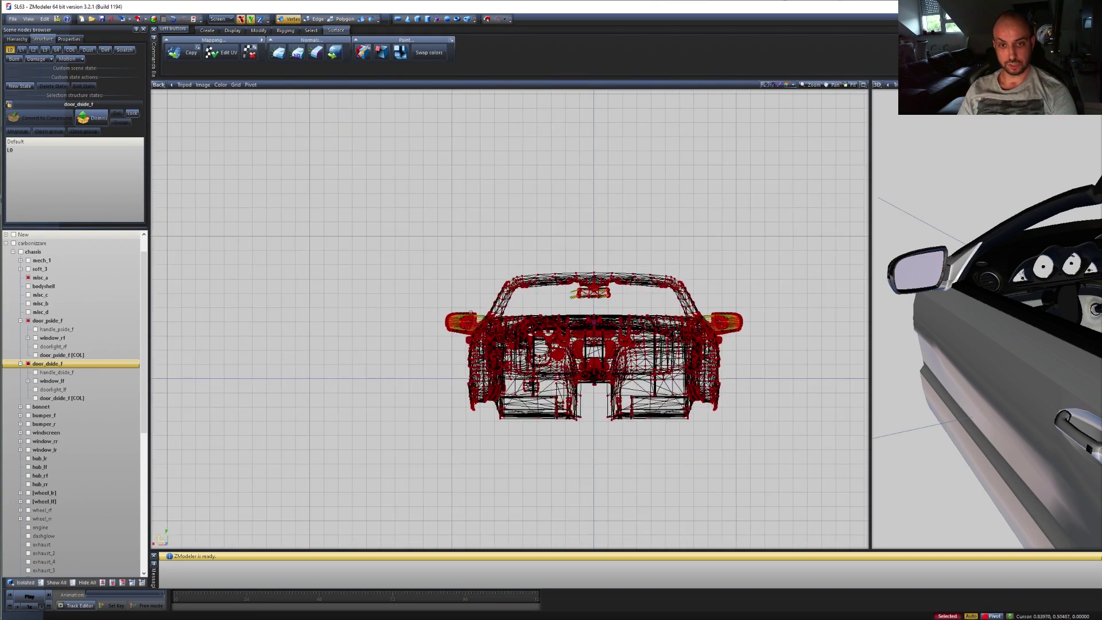
pyautogui.scroll(8, 459, 327)
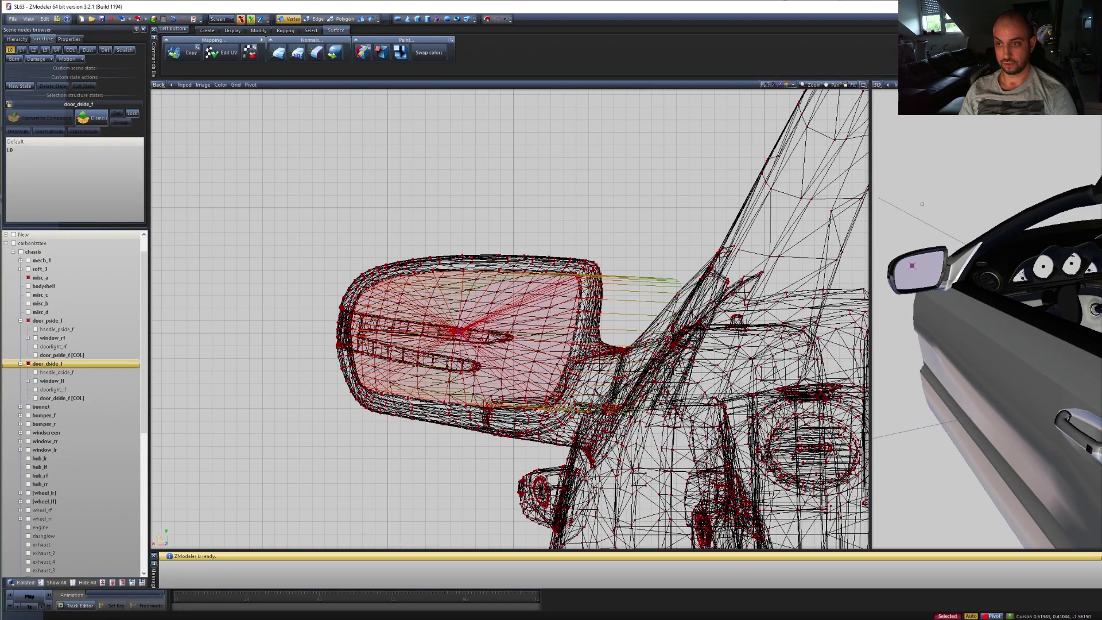
# - Widen the 3D viewport and isolate the driver-side door door_dside_f
pyautogui.moveTo(922, 204); pyautogui.dragTo(937, 221, button='middle')
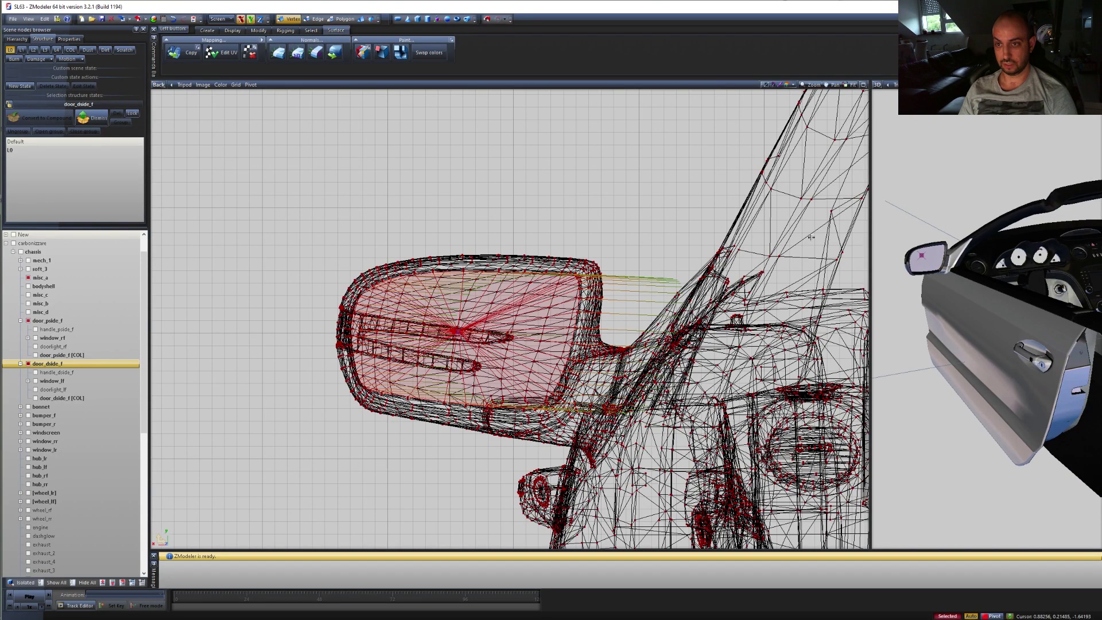
pyautogui.moveTo(811, 237); pyautogui.dragTo(651, 237)
pyautogui.moveTo(975, 246); pyautogui.dragTo(868, 269, button='middle')
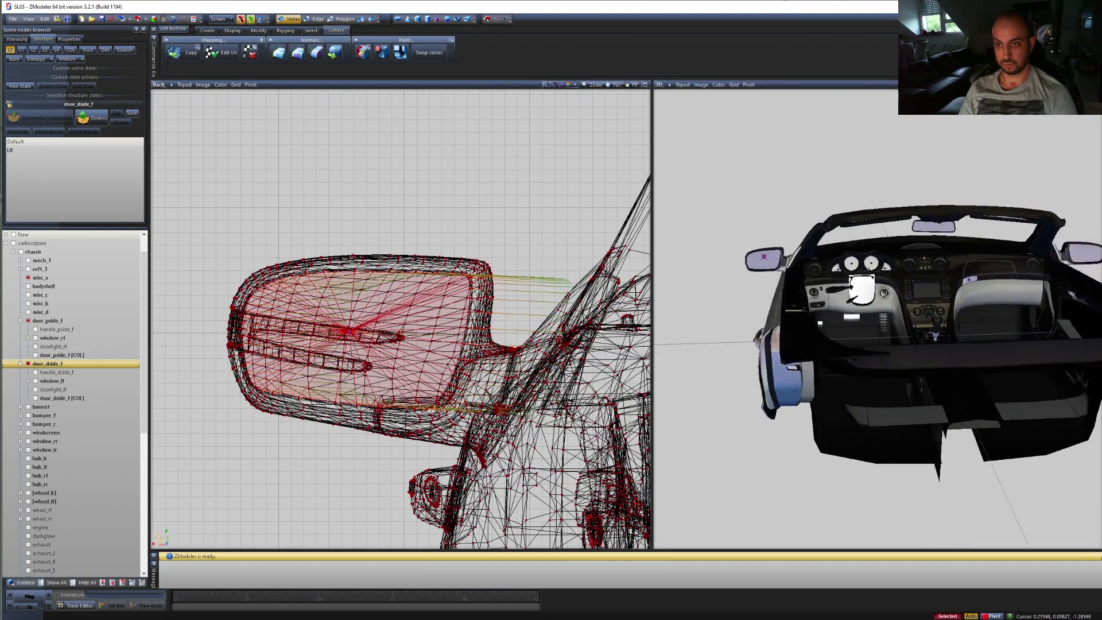
pyautogui.moveTo(803, 253); pyautogui.dragTo(863, 269, button='middle')
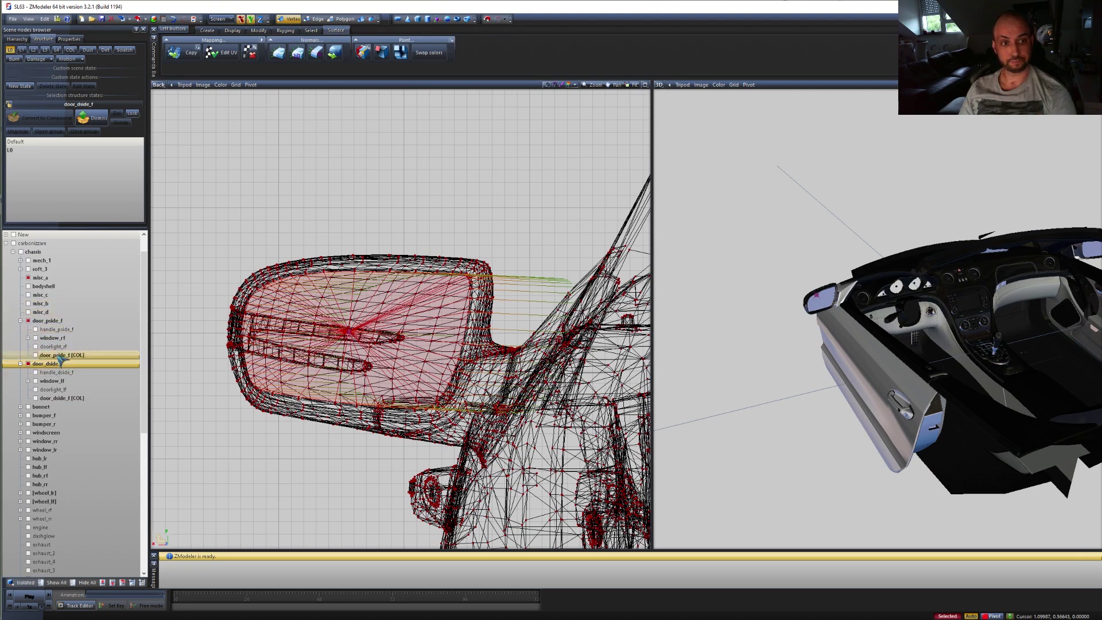
pyautogui.click(24, 583)
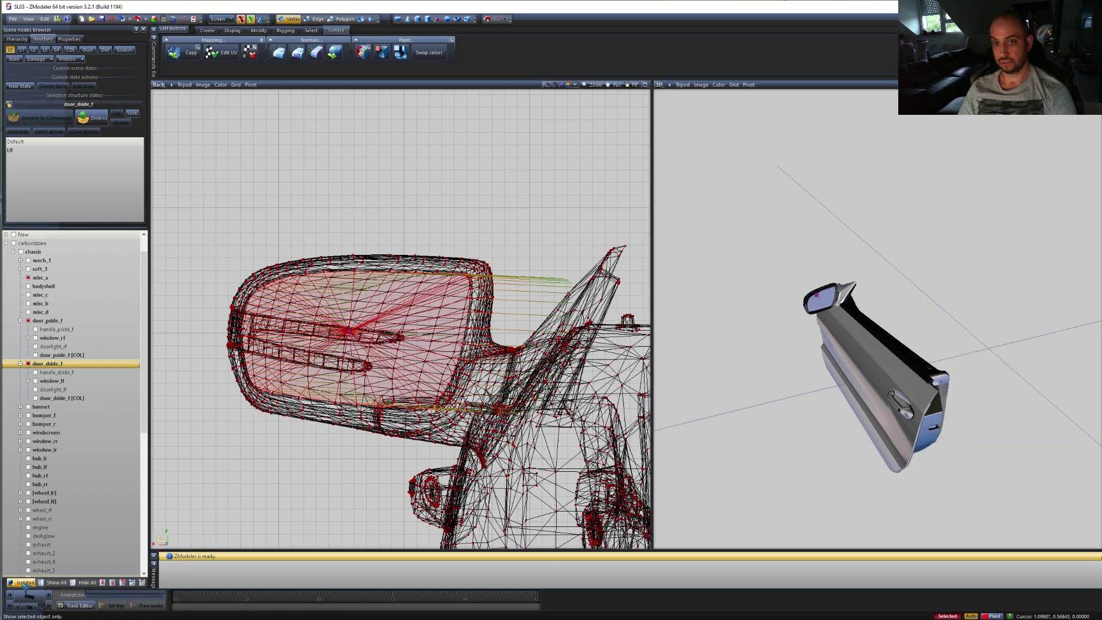
pyautogui.moveTo(865, 349)
pyautogui.mouseDown(button='middle')
pyautogui.moveTo(838, 347)
pyautogui.moveTo(829, 363)
pyautogui.moveTo(864, 347)
pyautogui.mouseUp(button='middle')
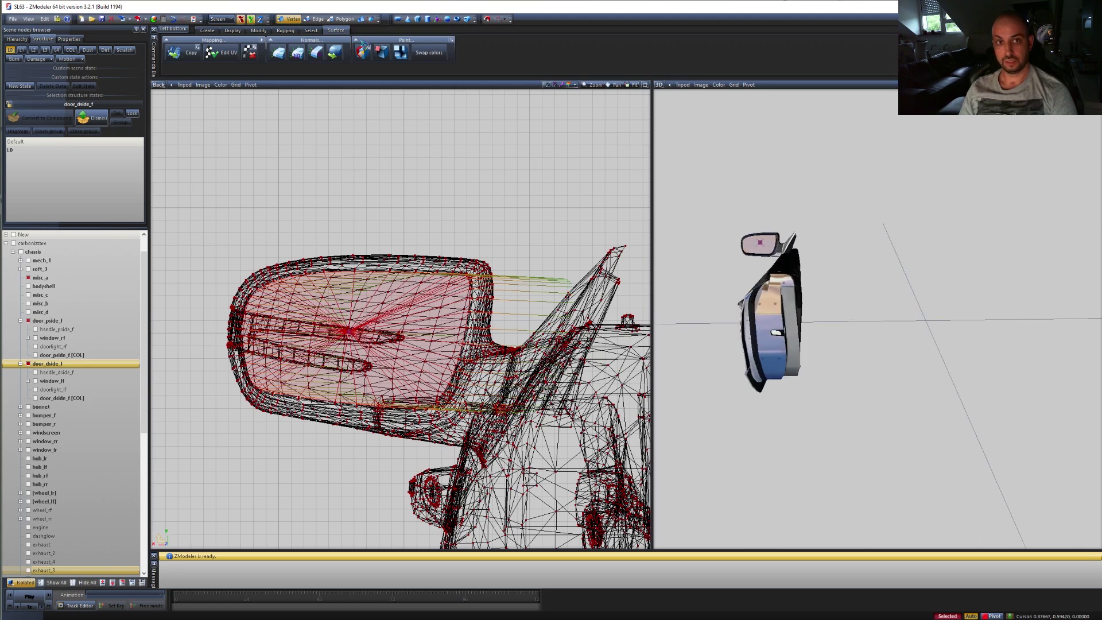
# - Project the driver-side mirror glass's normals outward from the pivot point
pyautogui.click(316, 54)
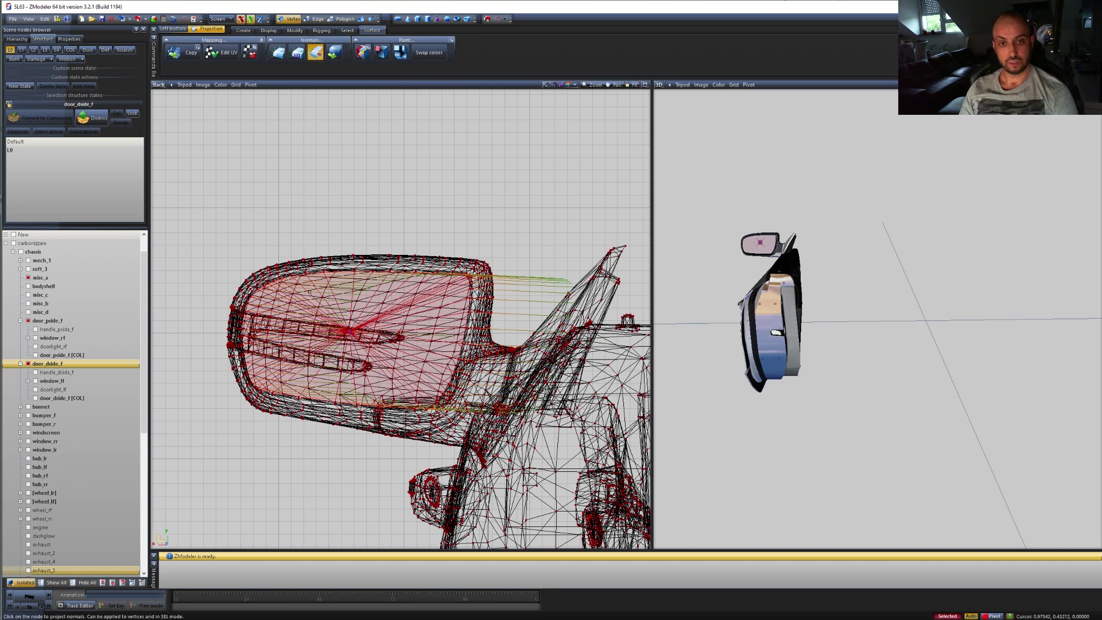
pyautogui.scroll(-1, 359, 338)
pyautogui.scroll(-1, 350, 332)
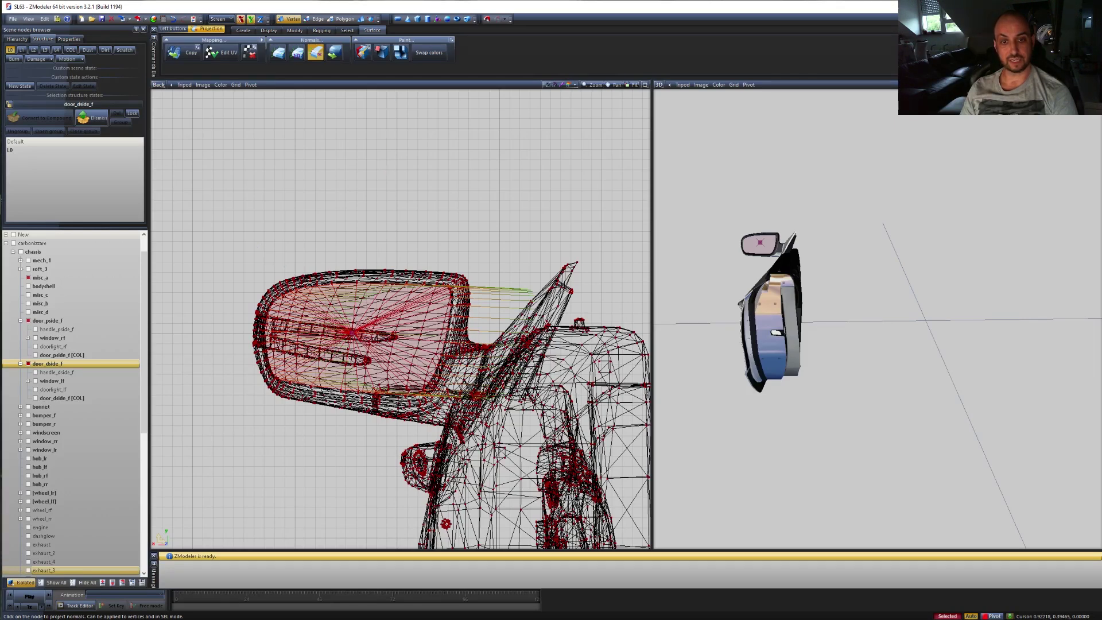
pyautogui.click(759, 242)
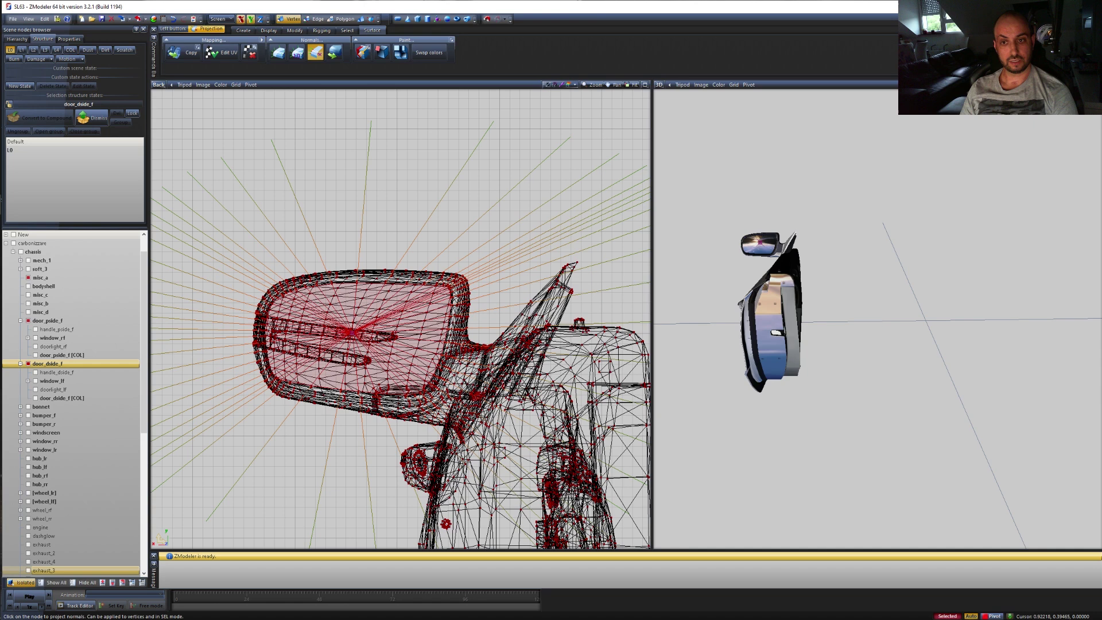
pyautogui.scroll(-4, 362, 327)
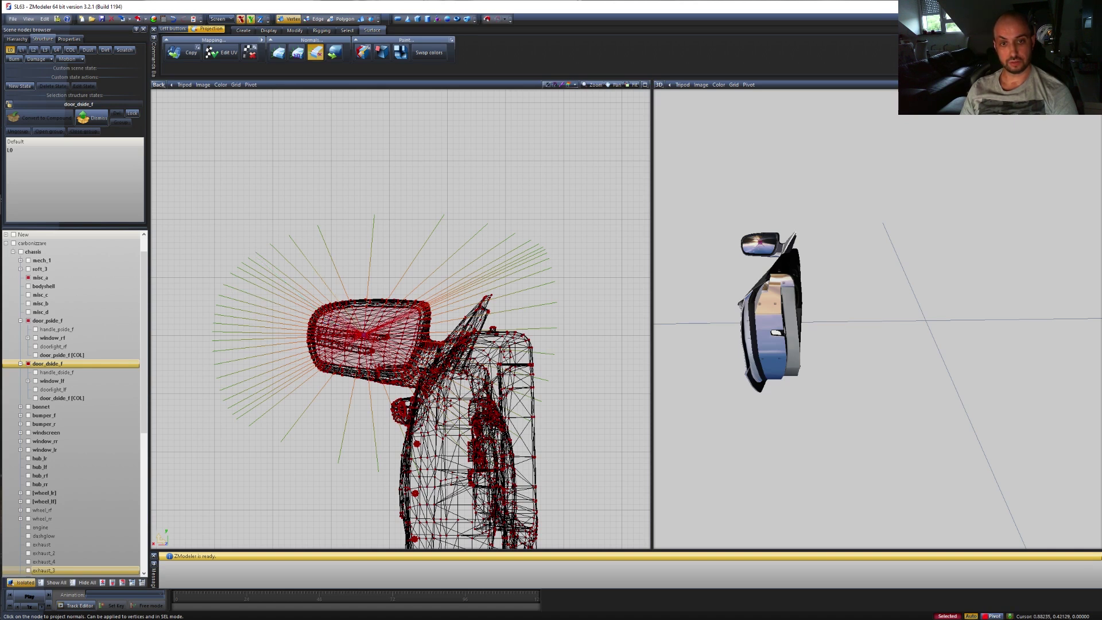
pyautogui.scroll(-3, 267, 362)
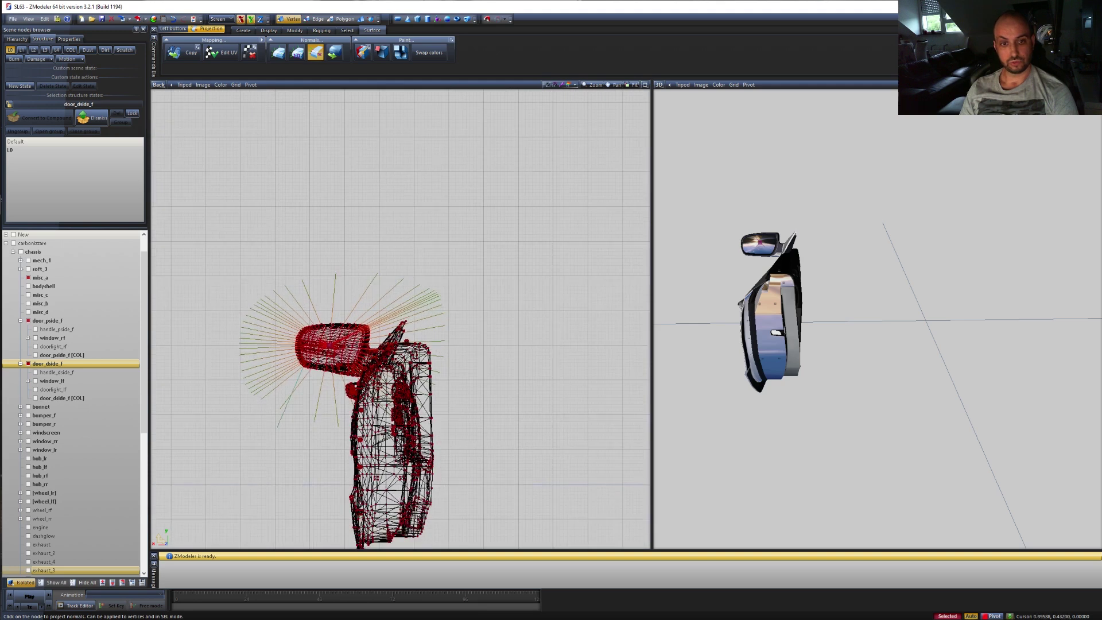
pyautogui.moveTo(335, 323); pyautogui.dragTo(271, 314, button='middle')
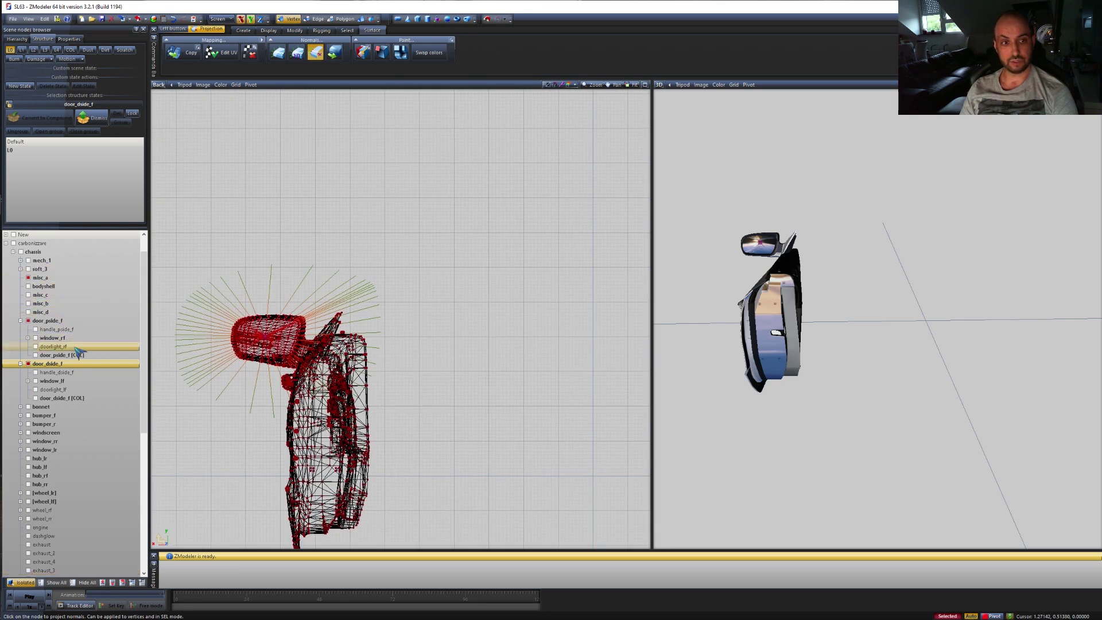
# - Make the passenger-side door door_pside_f the active object and centre the pivot on its mirror glass
pyautogui.click(60, 322)
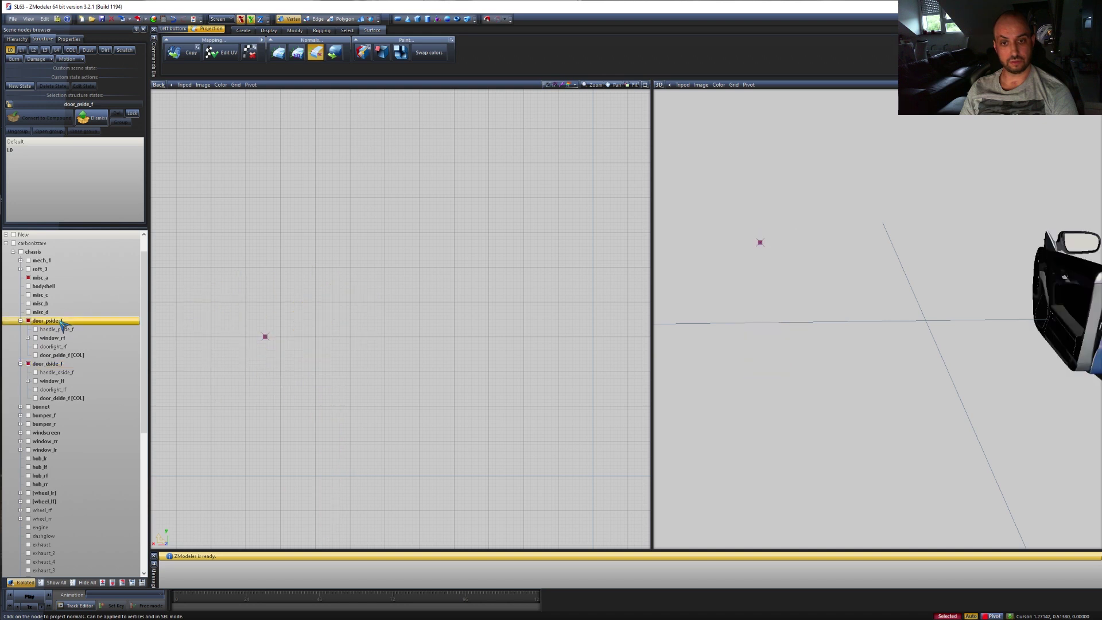
pyautogui.moveTo(425, 364); pyautogui.dragTo(409, 344, button='middle')
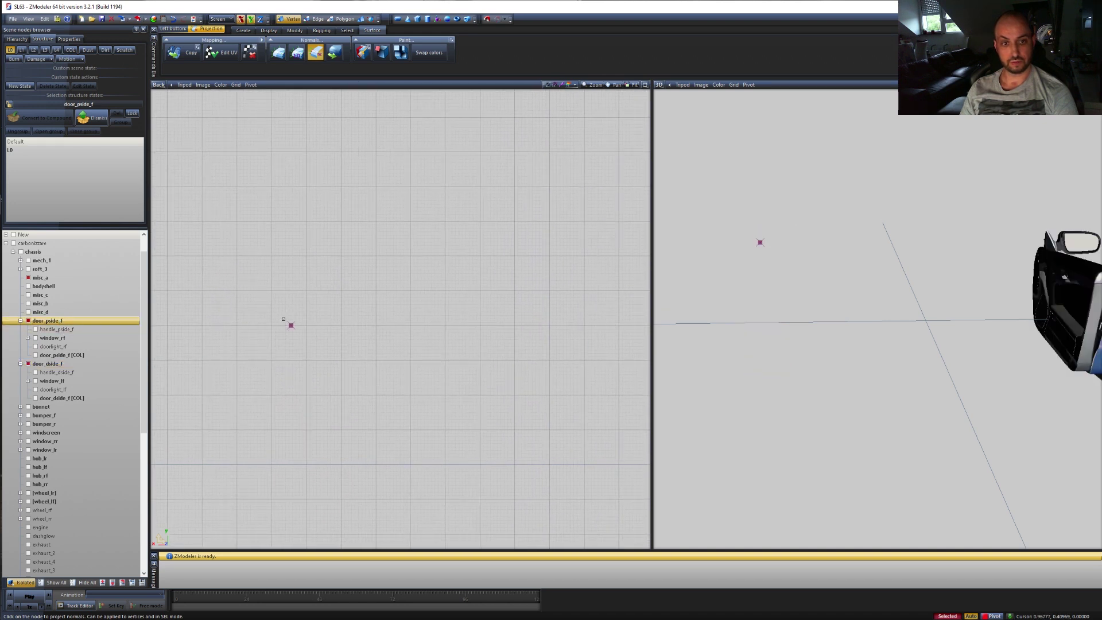
pyautogui.moveTo(553, 330); pyautogui.dragTo(179, 333, button='middle')
pyautogui.scroll(5, 395, 321)
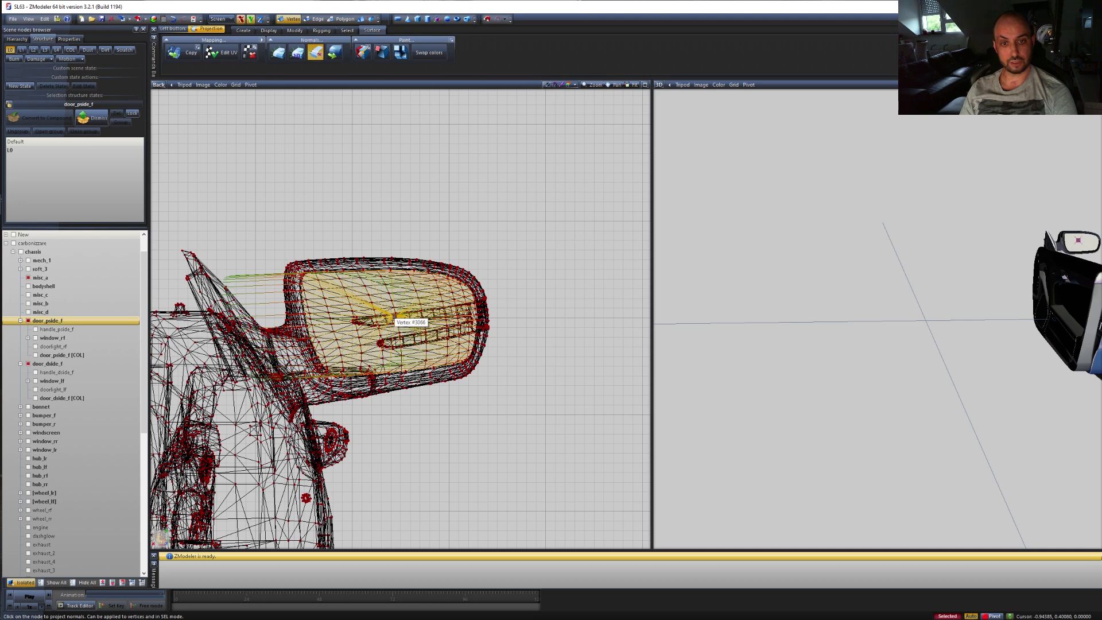
pyautogui.click(394, 317)
pyautogui.moveTo(868, 283); pyautogui.dragTo(917, 330, button='middle')
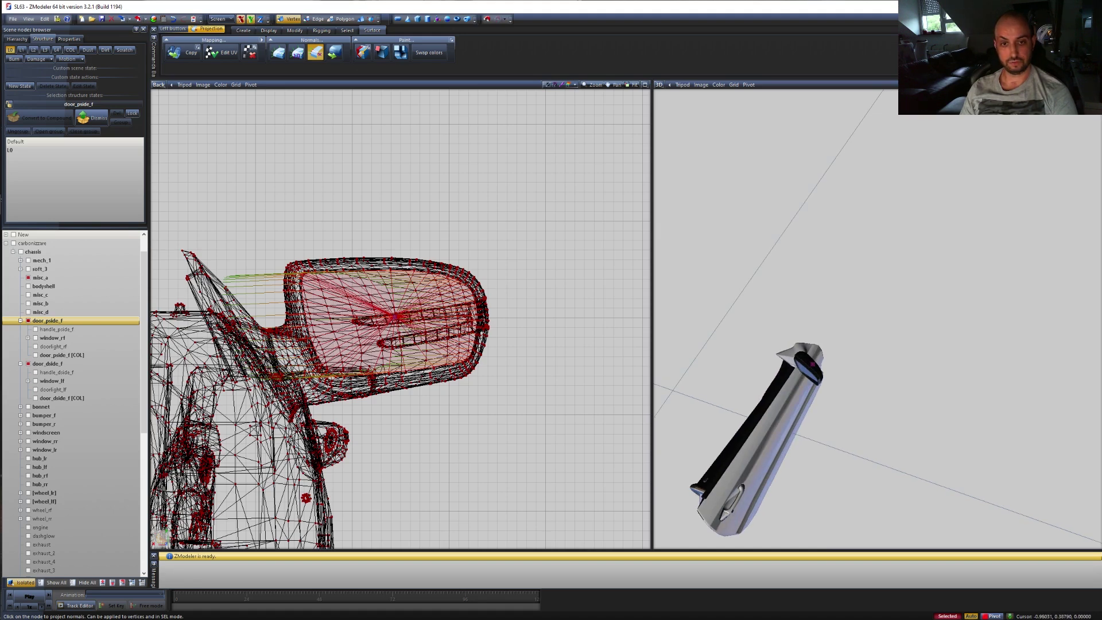
# - Project the passenger-side mirror glass's normals outward from the pivot point
pyautogui.click(396, 316)
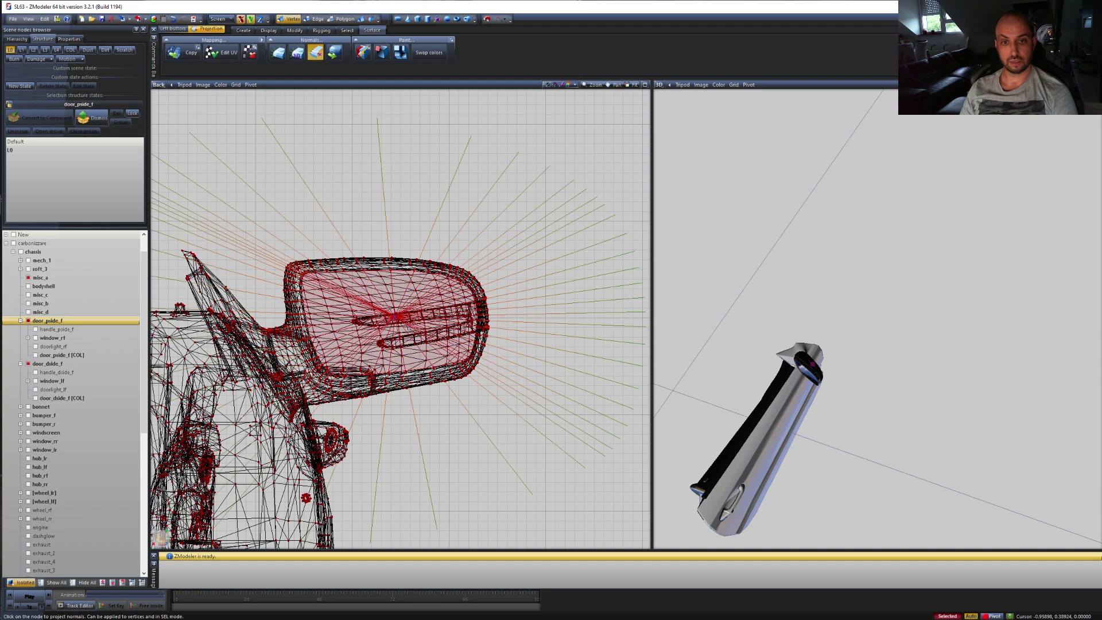
pyautogui.scroll(-8, 396, 316)
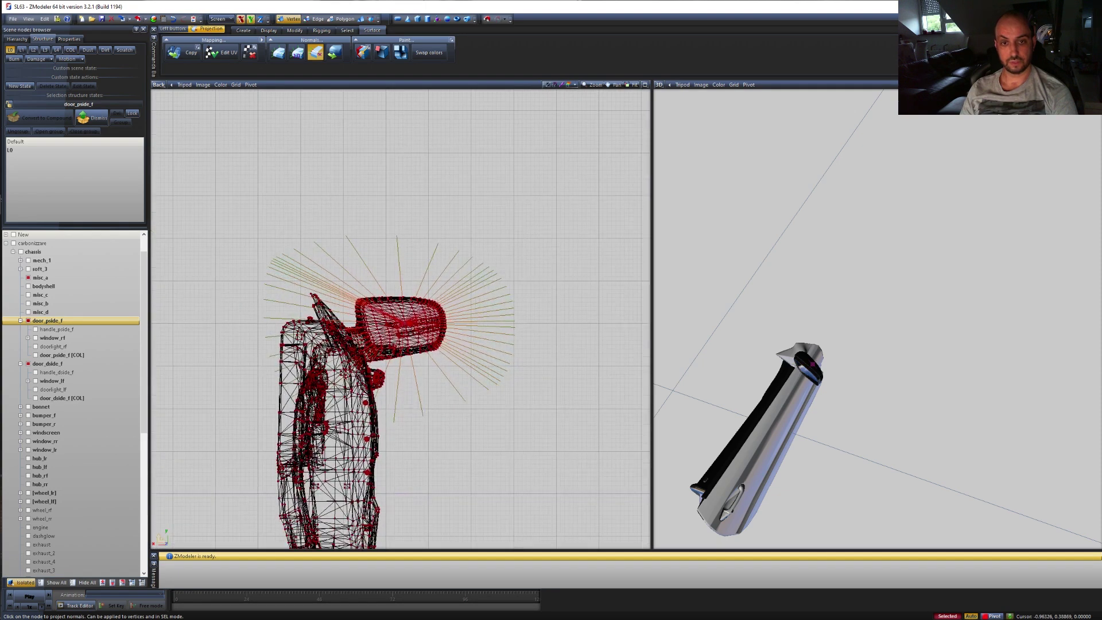
pyautogui.scroll(-2, 411, 328)
pyautogui.moveTo(425, 359); pyautogui.dragTo(511, 351, button='middle')
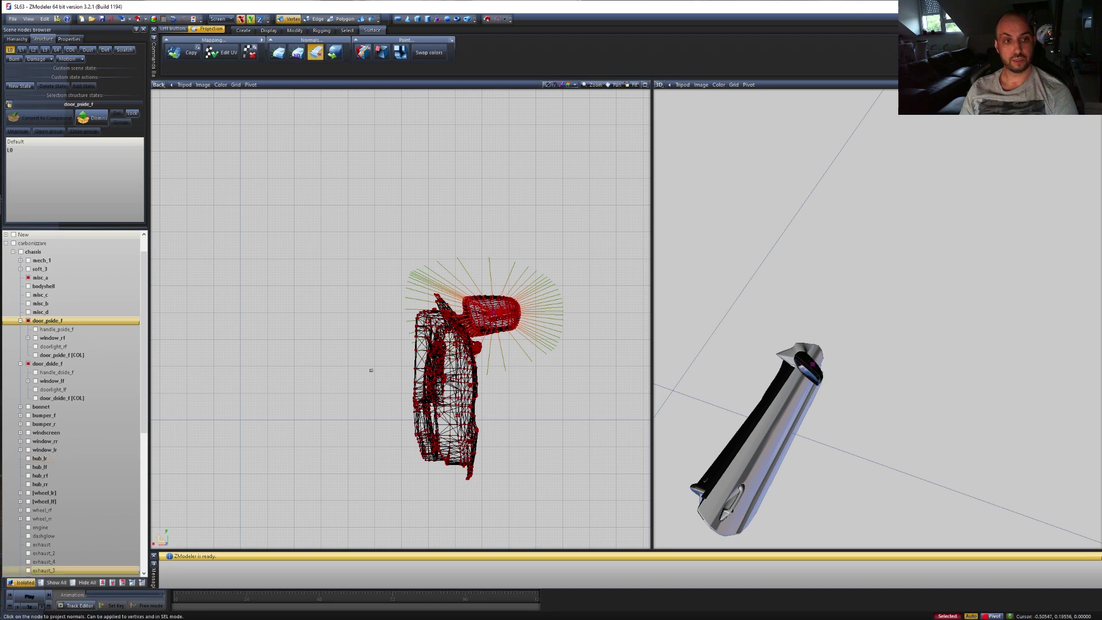
# - Make the interior misc_a the active object and place the pivot just ahead of its rear-view mirror in the Left view
pyautogui.click(54, 279)
pyautogui.scroll(-3, 492, 312)
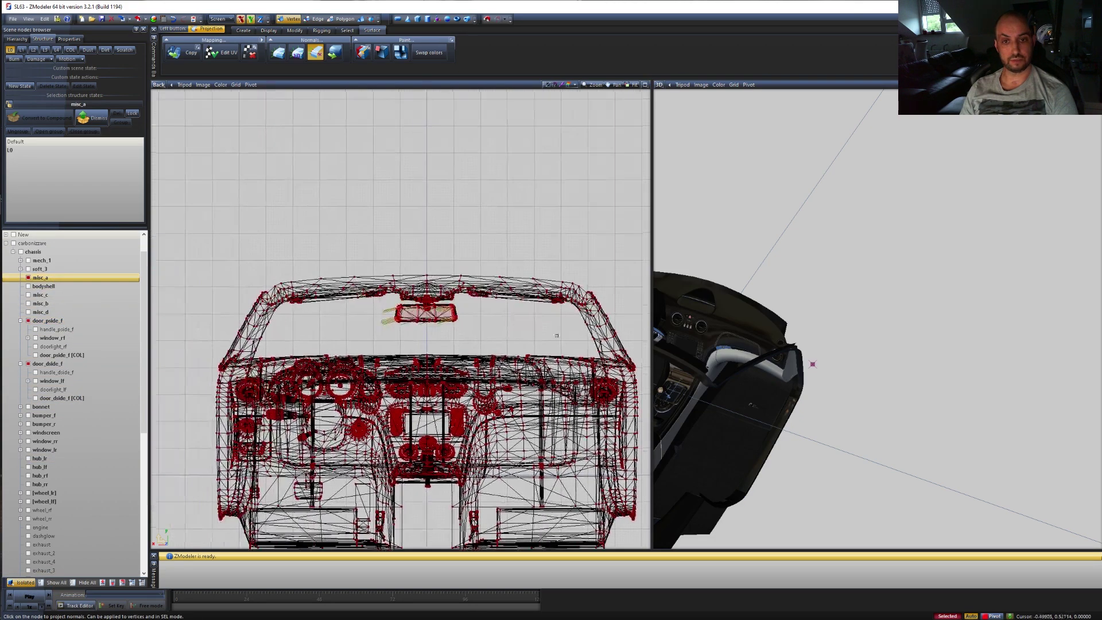
pyautogui.scroll(3, 436, 322)
pyautogui.scroll(2, 318, 331)
pyautogui.moveTo(398, 328); pyautogui.dragTo(316, 334, button='middle')
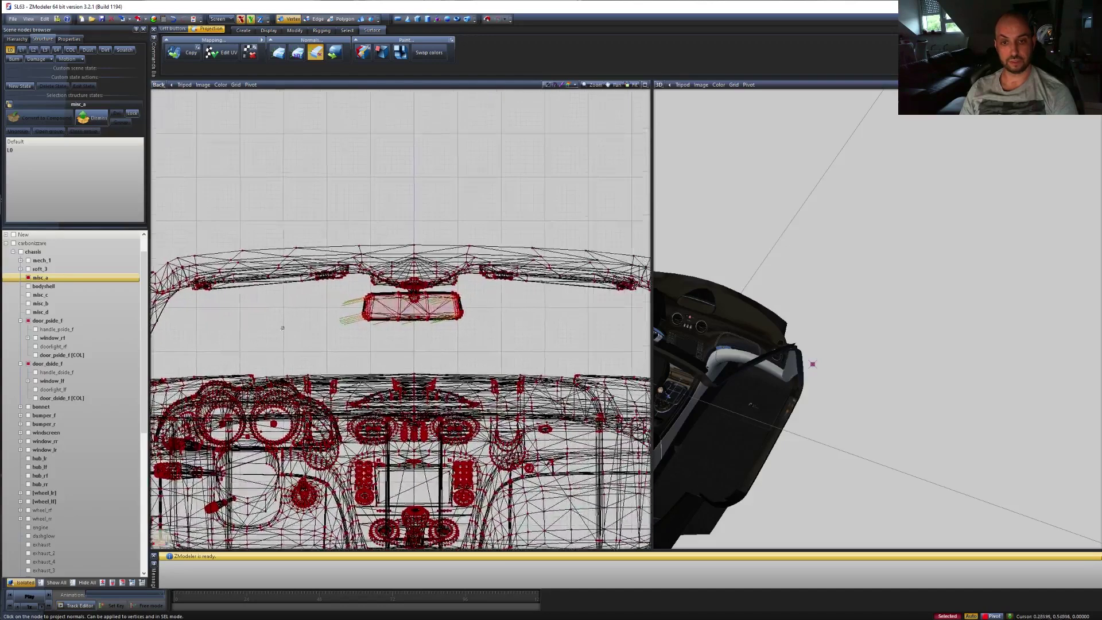
pyautogui.click(158, 84)
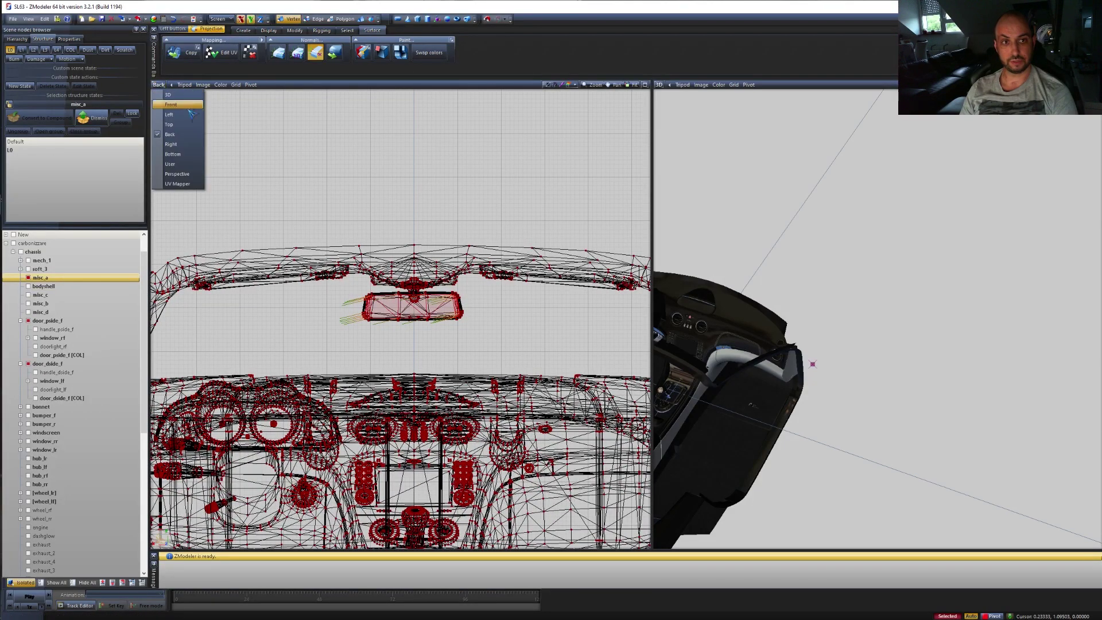
pyautogui.click(189, 117)
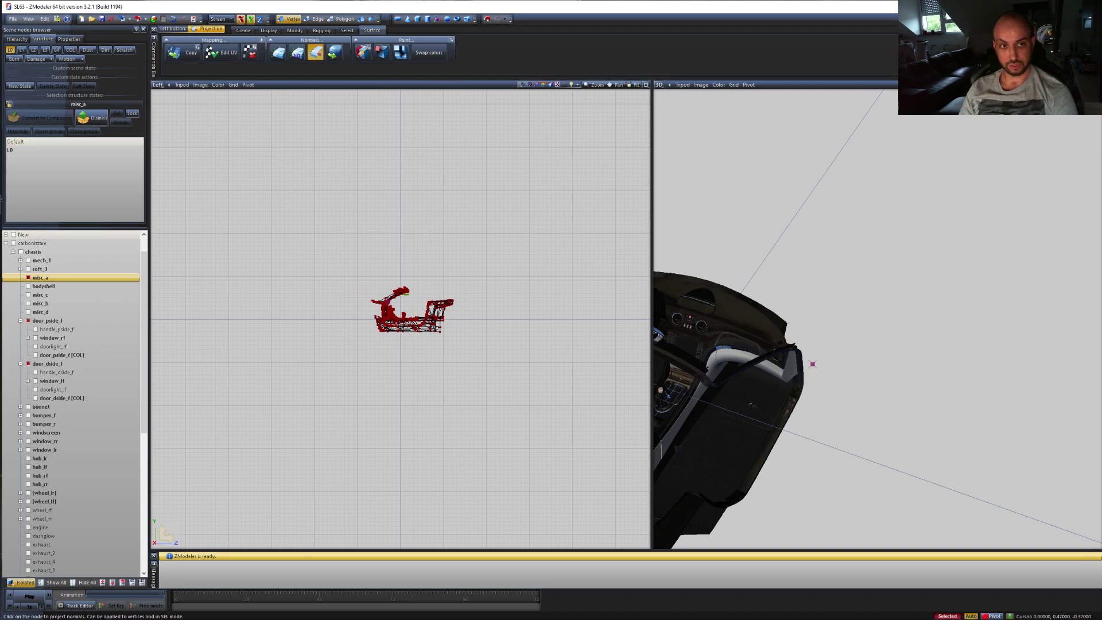
pyautogui.scroll(5, 448, 310)
pyautogui.scroll(6, 278, 277)
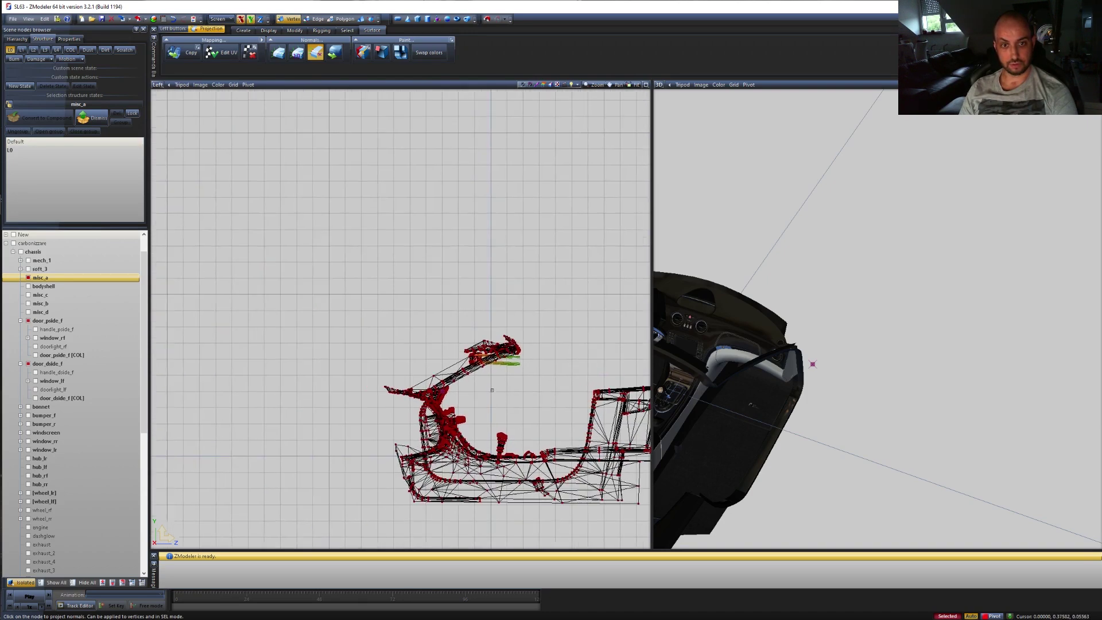
pyautogui.scroll(4, 484, 360)
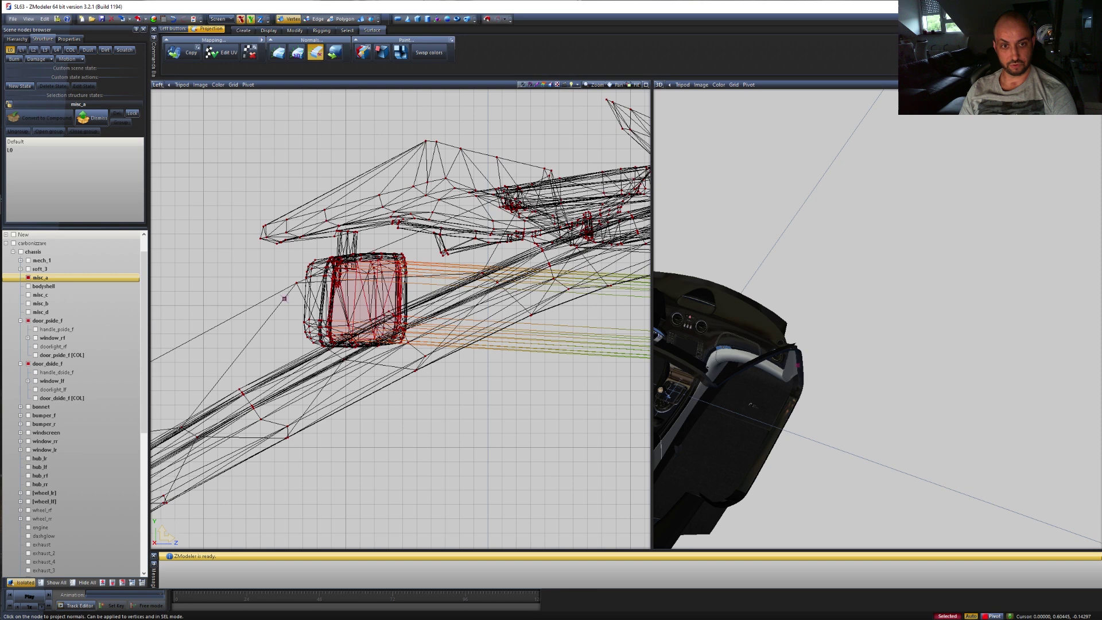
# - Centre the pivot on the rear-view mirror in the Back view and project its glass normals outward from the pivot point
pyautogui.click(157, 84)
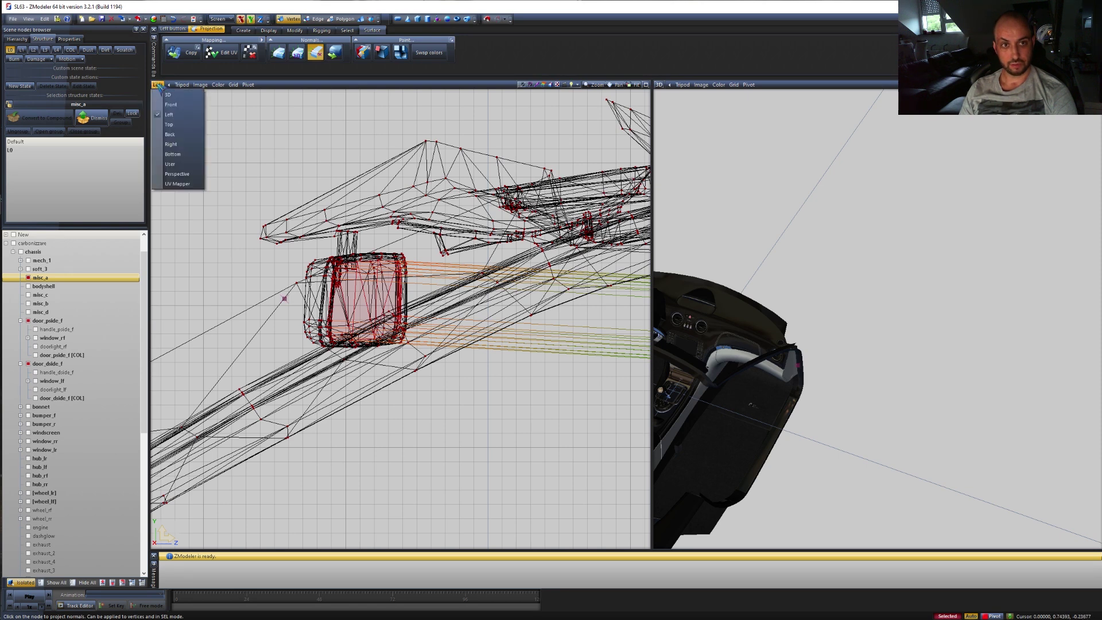
pyautogui.click(178, 135)
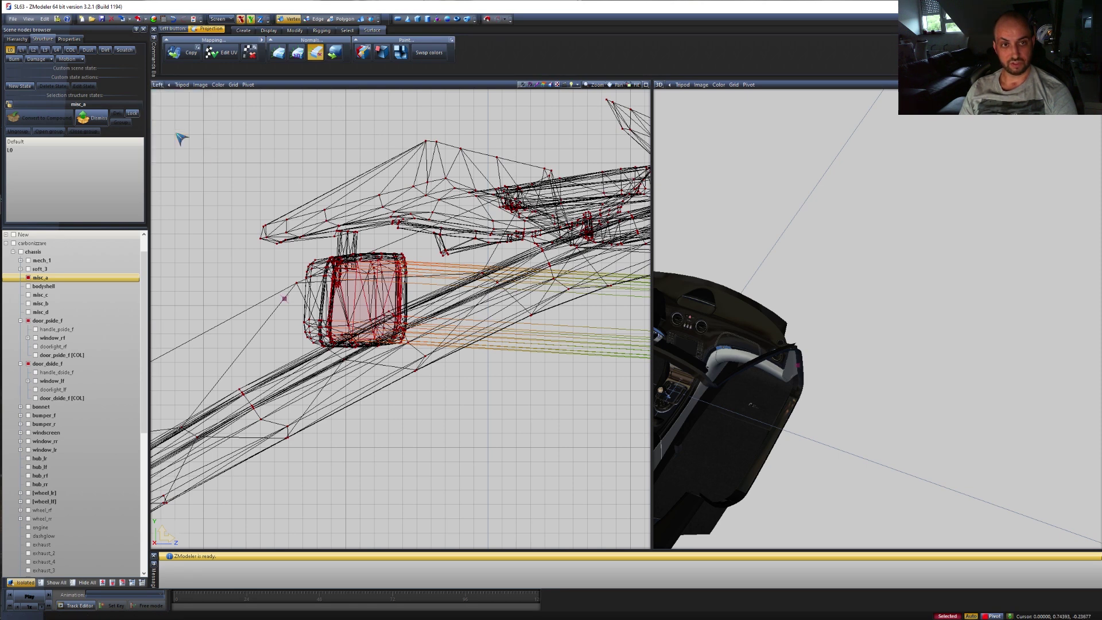
pyautogui.scroll(3, 406, 269)
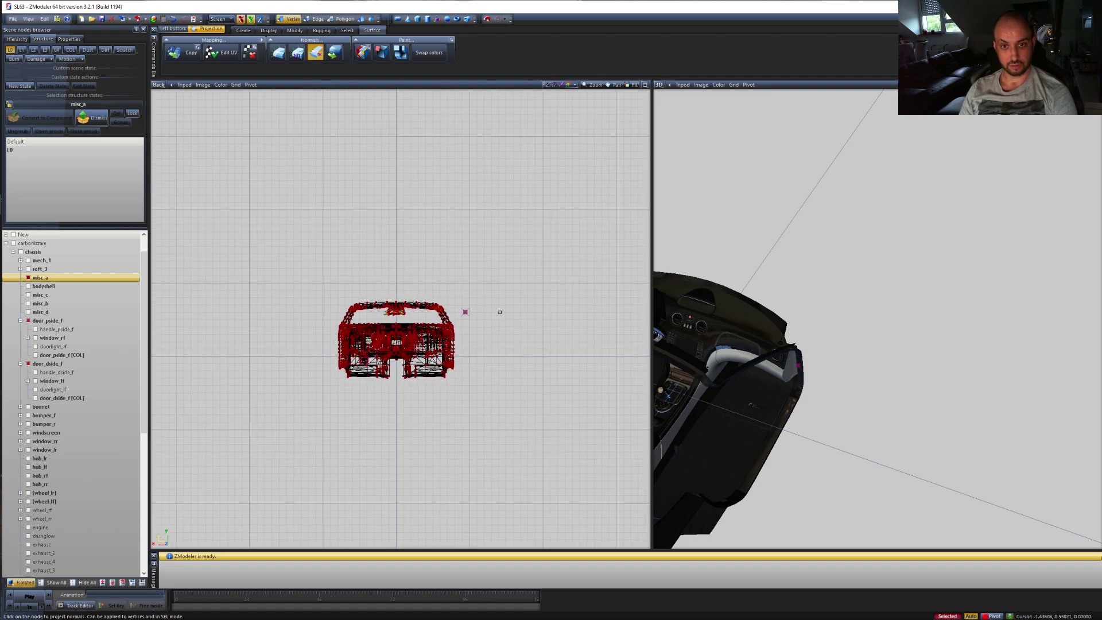
pyautogui.scroll(8, 394, 313)
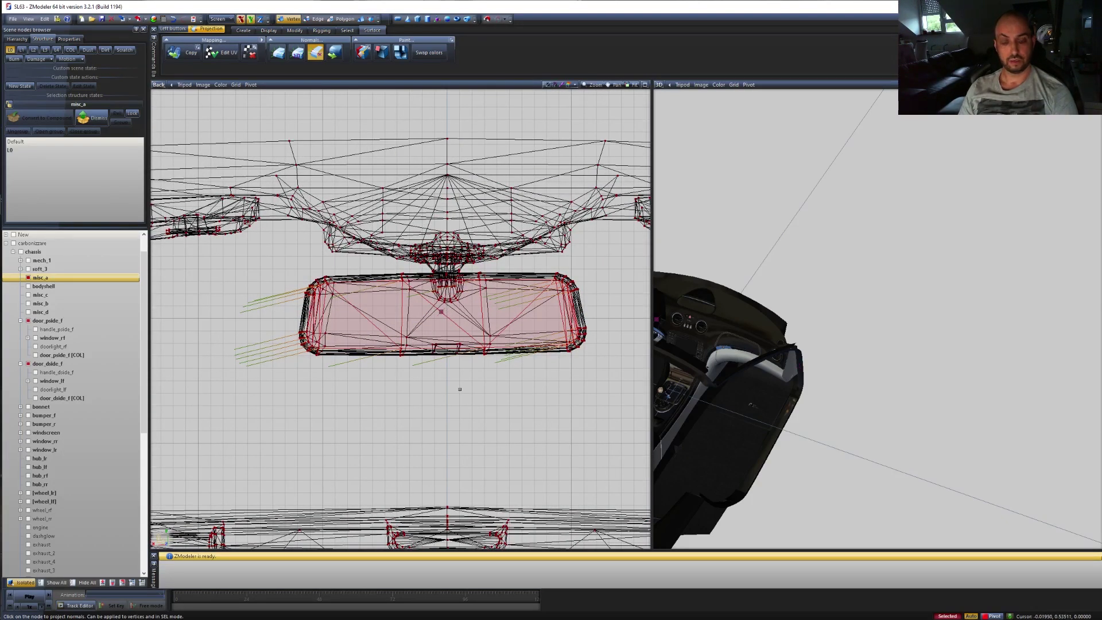
pyautogui.click(411, 319)
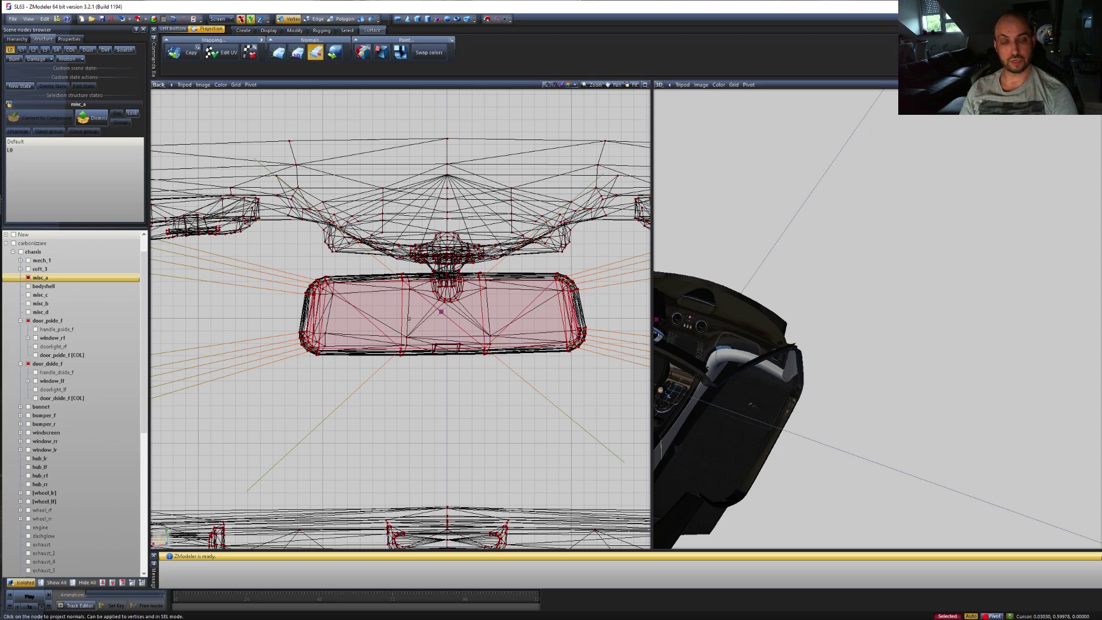
pyautogui.scroll(-10, 409, 318)
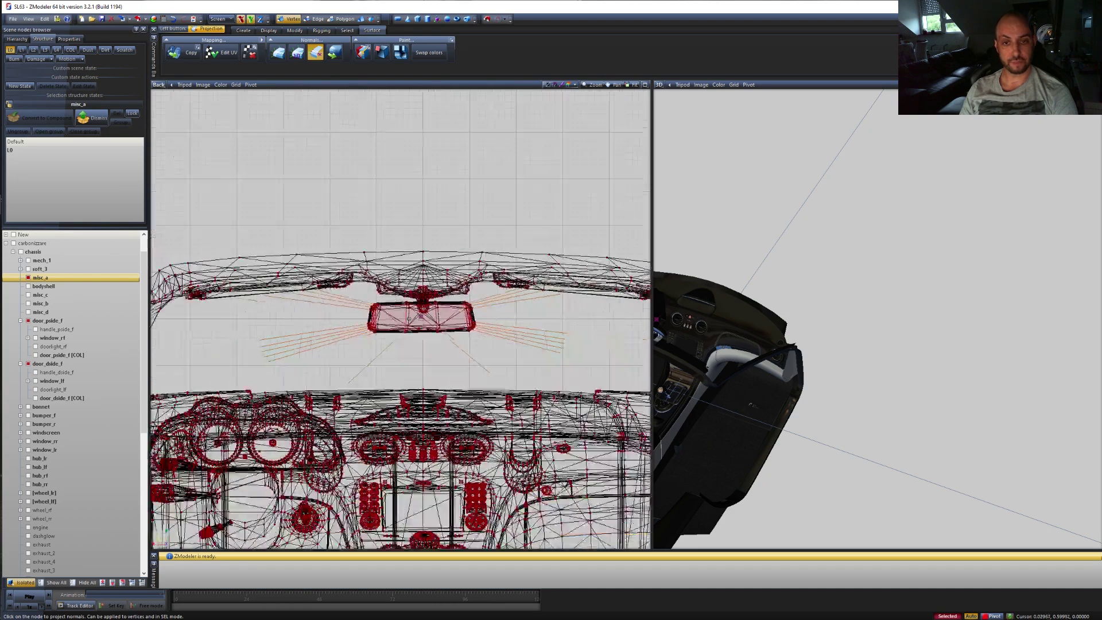
pyautogui.scroll(-5, 411, 318)
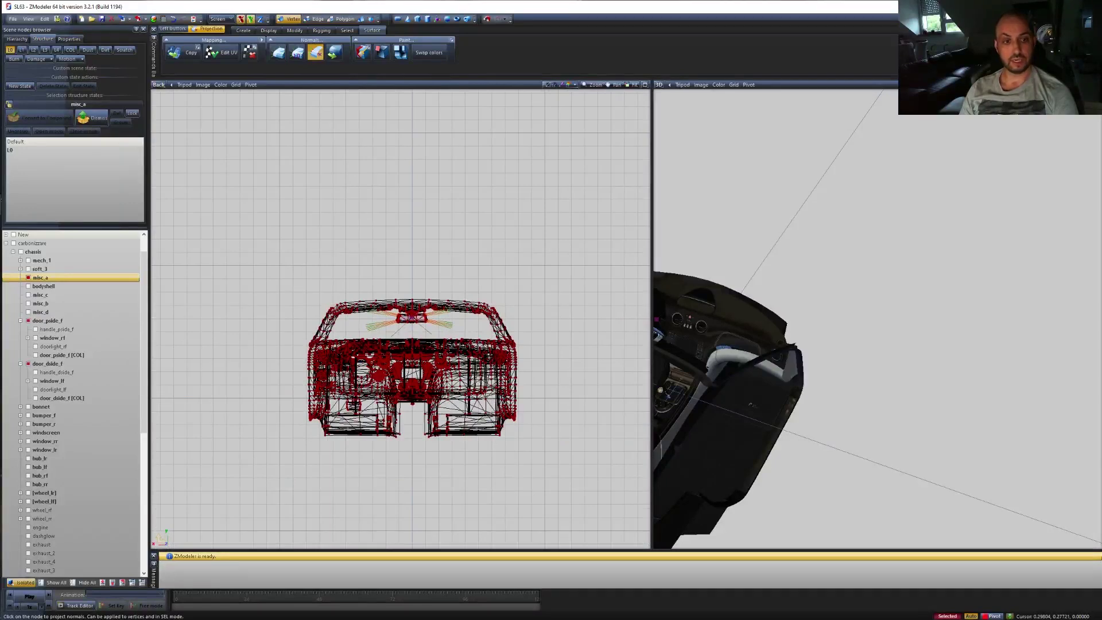
# - Turn off isolated display to show both doors with the interior, and leave the normals projection tool
pyautogui.click(24, 582)
pyautogui.scroll(4, 417, 383)
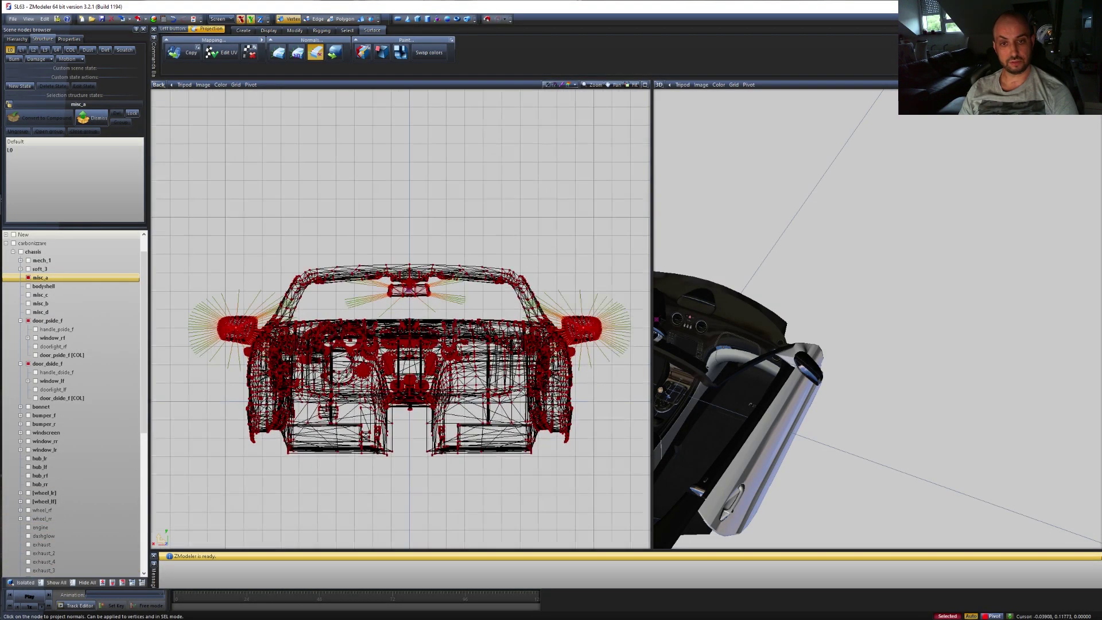
pyautogui.moveTo(440, 420); pyautogui.dragTo(427, 394, button='middle')
pyautogui.scroll(-1, 433, 387)
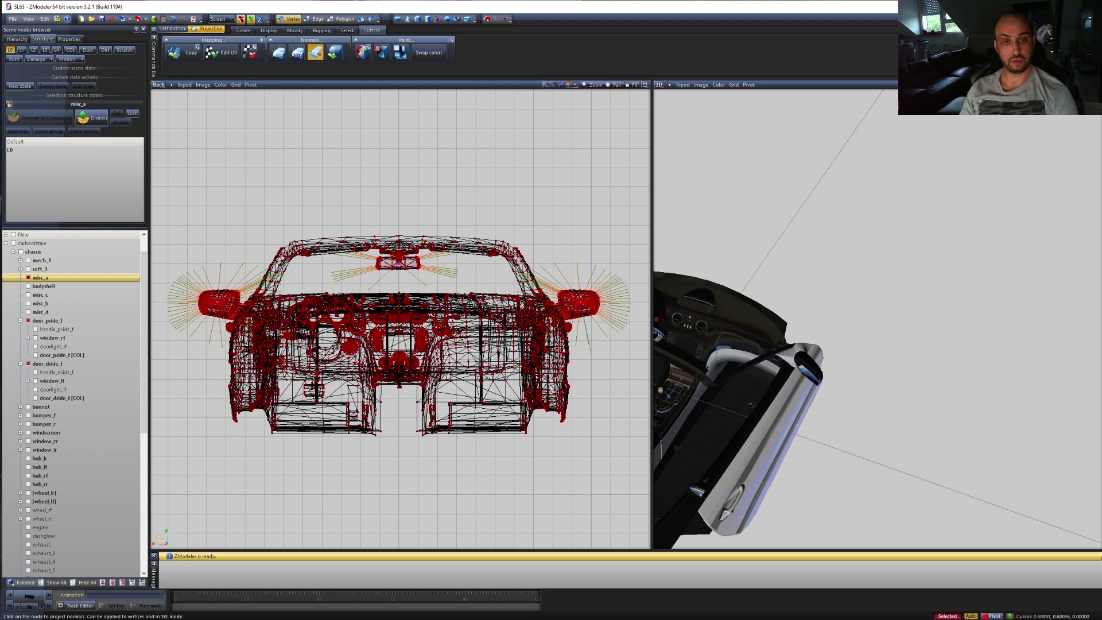
pyautogui.click(316, 53)
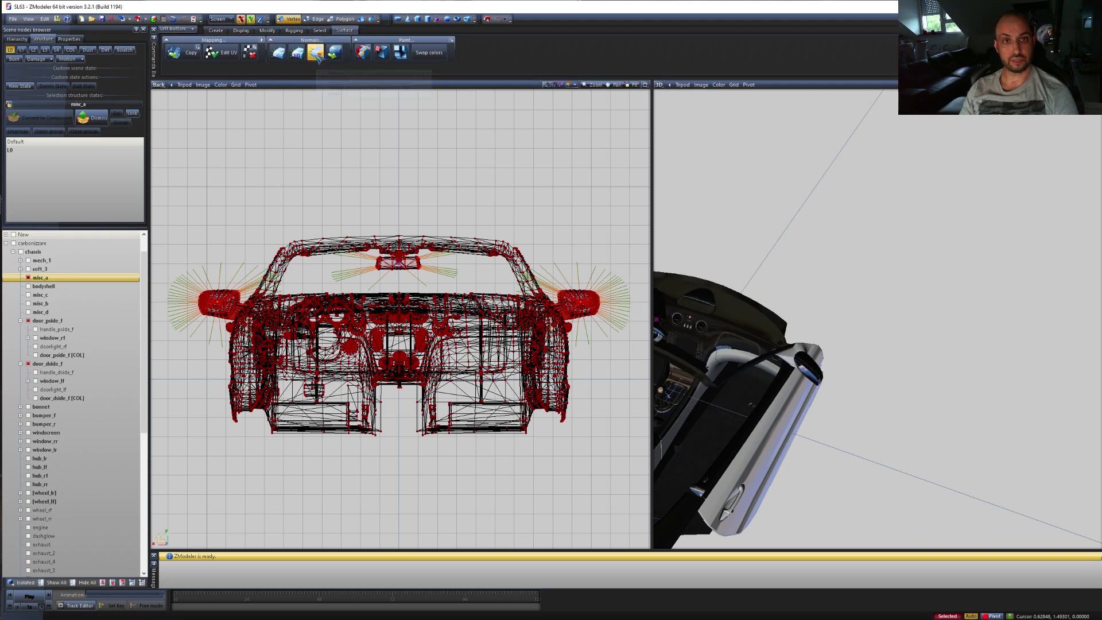
# - Switch to object-level editing and deselect the interior misc_a and both doors
pyautogui.click(362, 20)
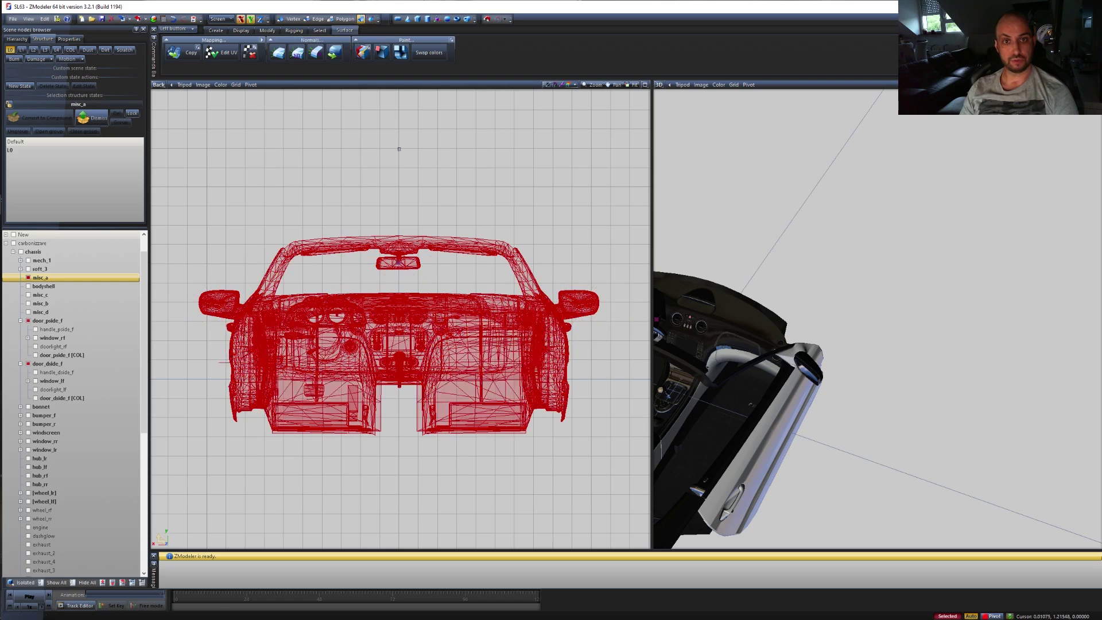
pyautogui.click(342, 18)
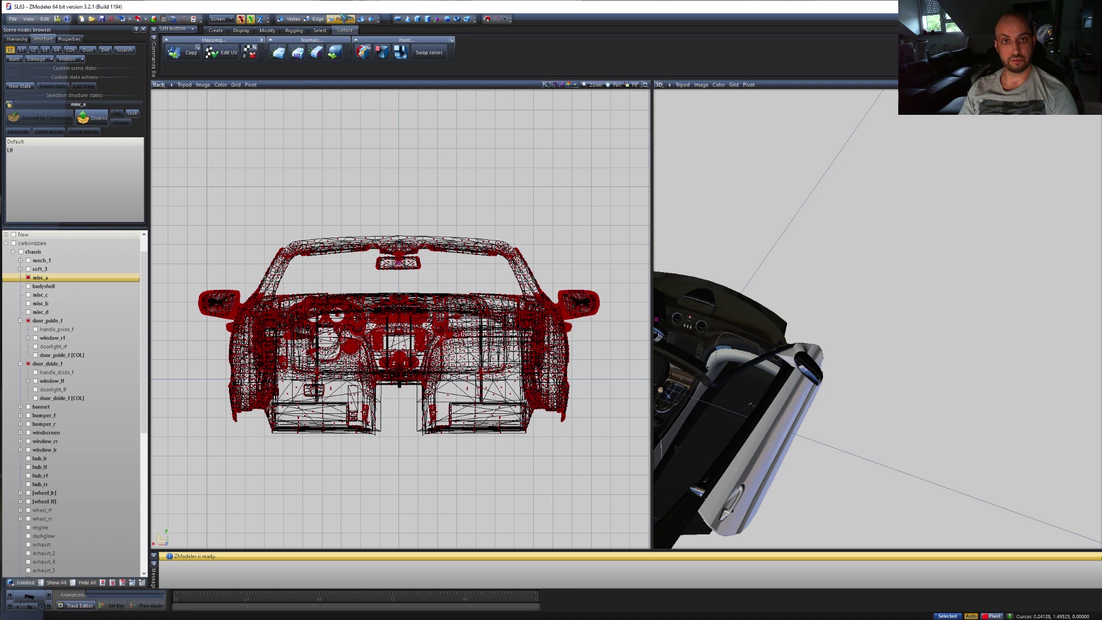
pyautogui.click(362, 19)
pyautogui.click(401, 159)
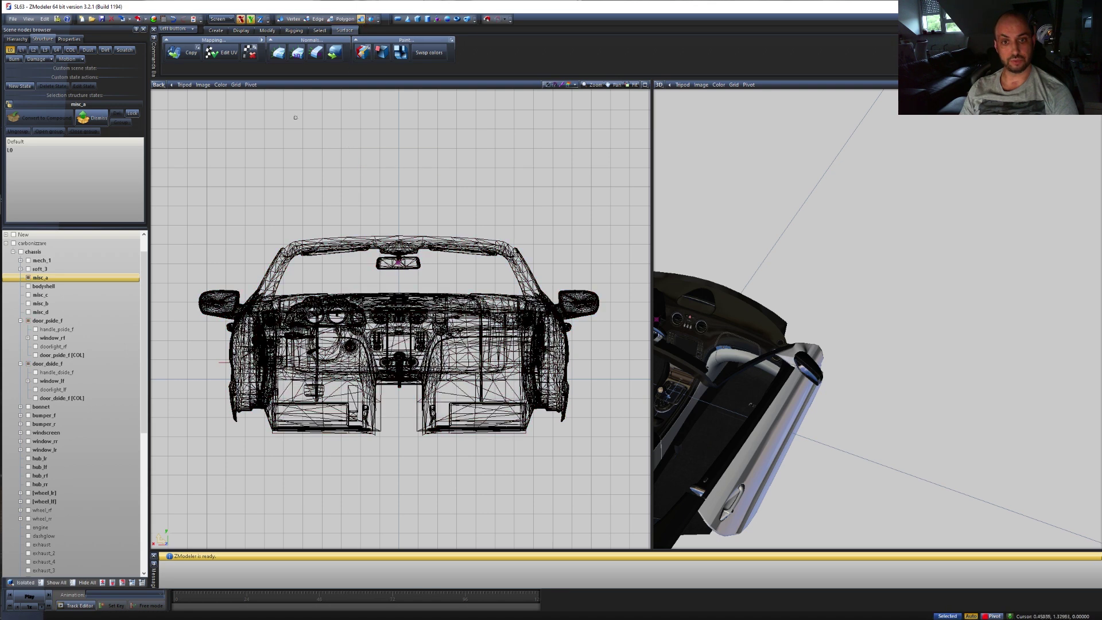
# - Change the Back viewport to the Perspective view and examine the three mirrors from behind the interior
pyautogui.click(158, 84)
pyautogui.click(177, 173)
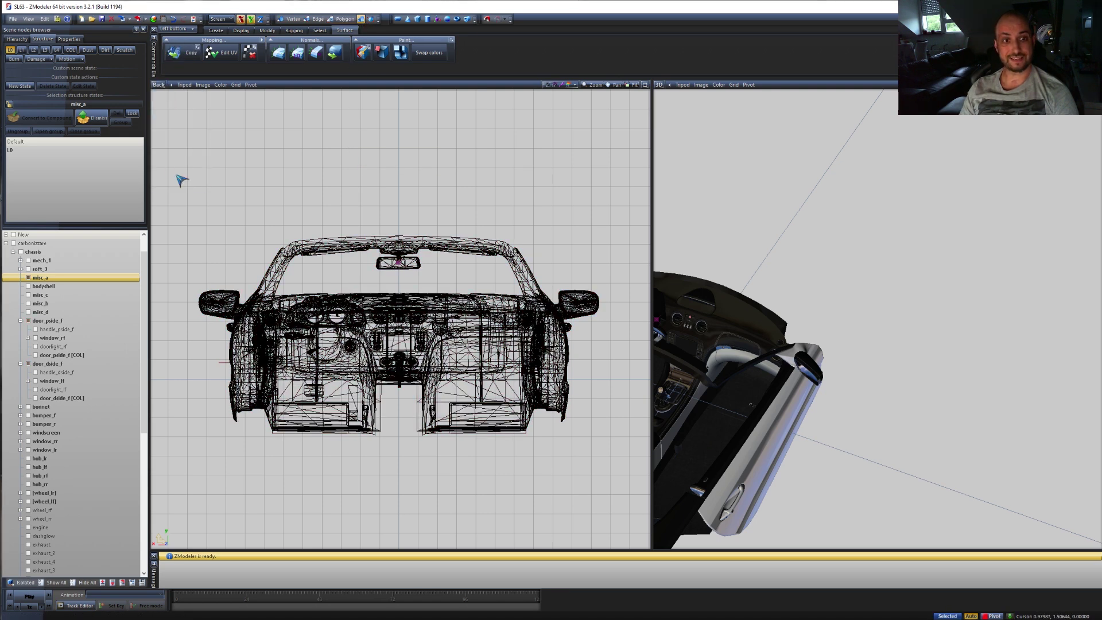
pyautogui.moveTo(347, 410); pyautogui.dragTo(402, 425, button='middle')
pyautogui.scroll(3, 408, 387)
pyautogui.moveTo(408, 387); pyautogui.dragTo(455, 450, button='middle')
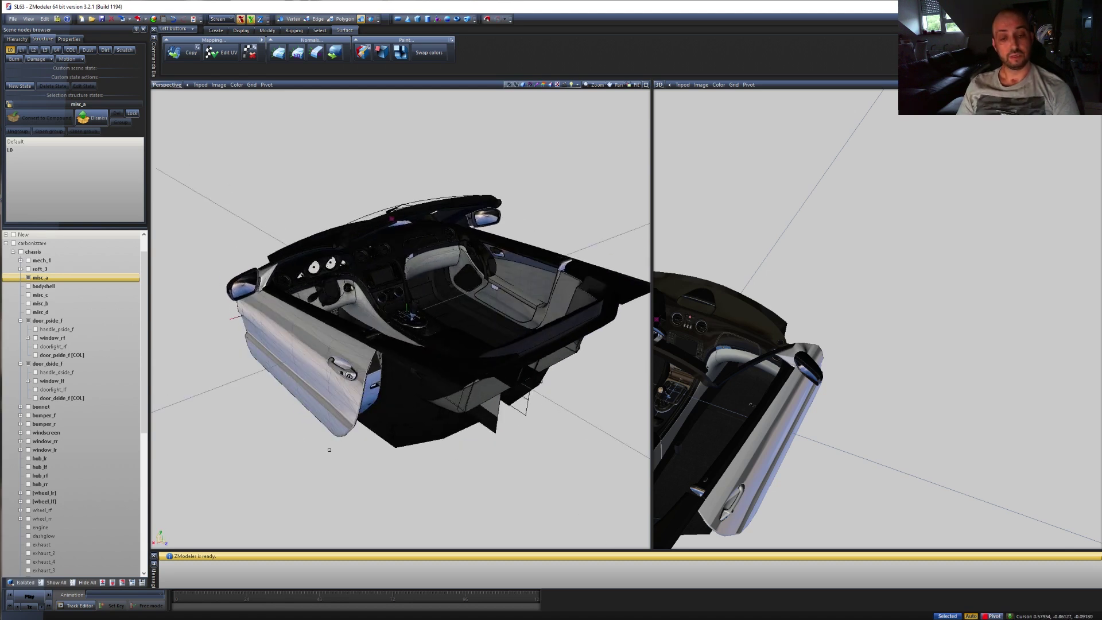